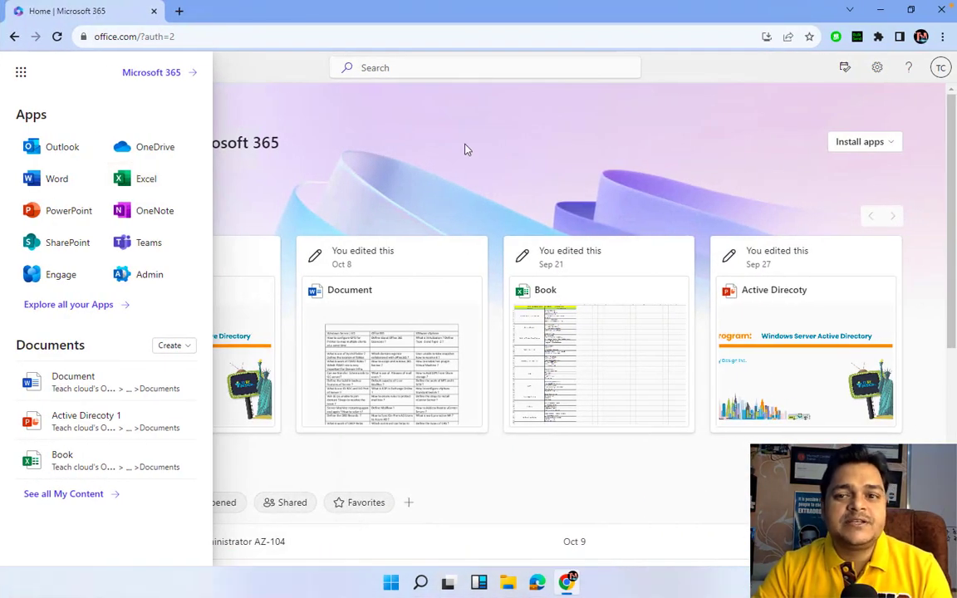
Step: Open the Microsoft 365 admin center from the app launcher
{"action": "left_click", "coordinate": [409, 140]}
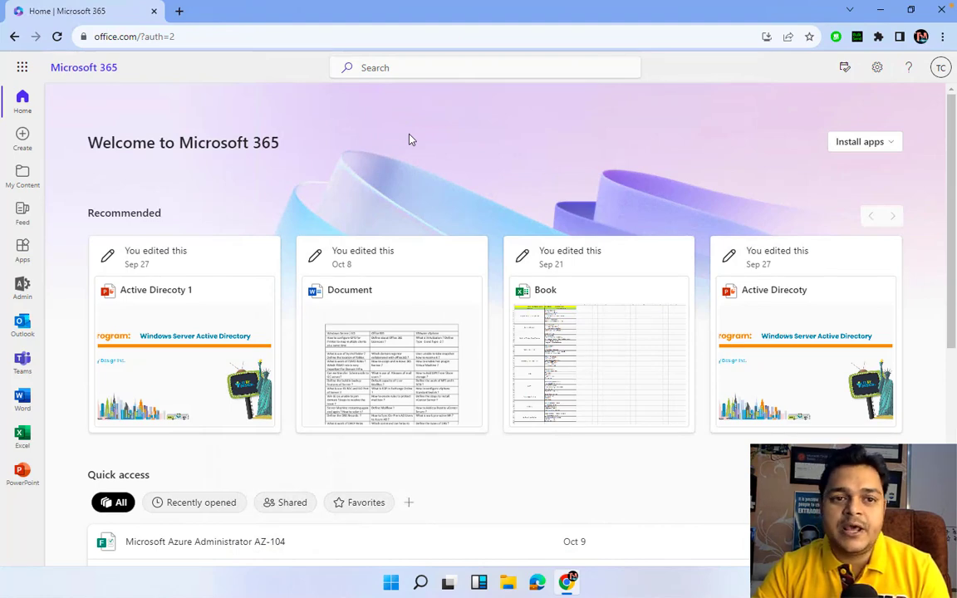
{"action": "left_click", "coordinate": [24, 72]}
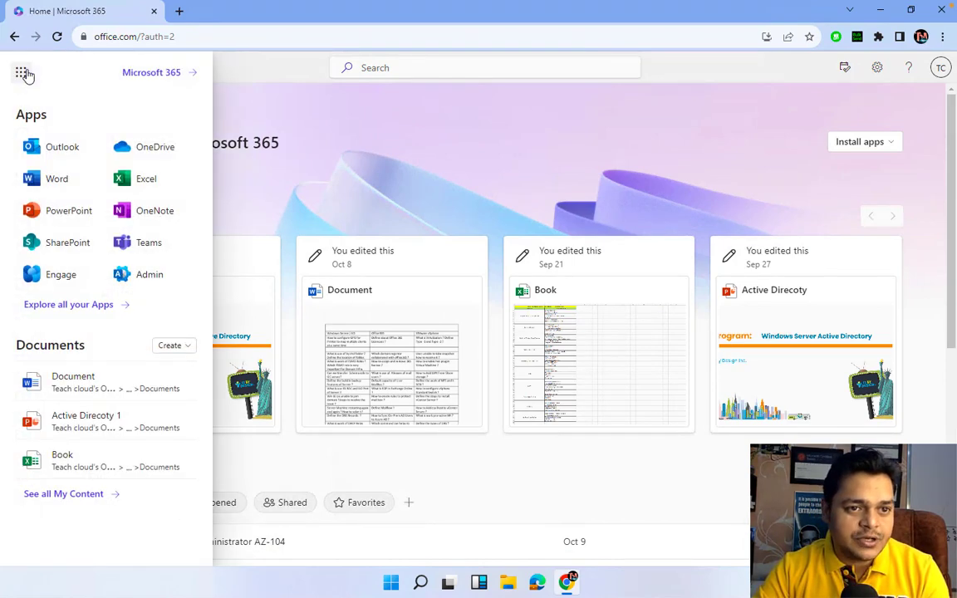
{"action": "left_click", "coordinate": [147, 283]}
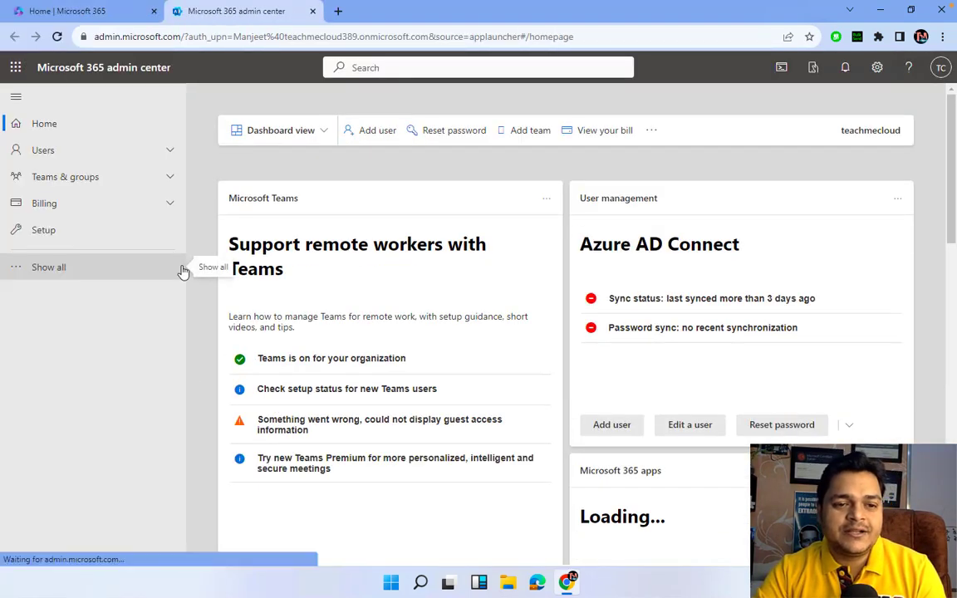
Step: Show all admin center entries and open the Exchange admin center with the Teach cloud account
{"action": "left_click", "coordinate": [91, 269]}
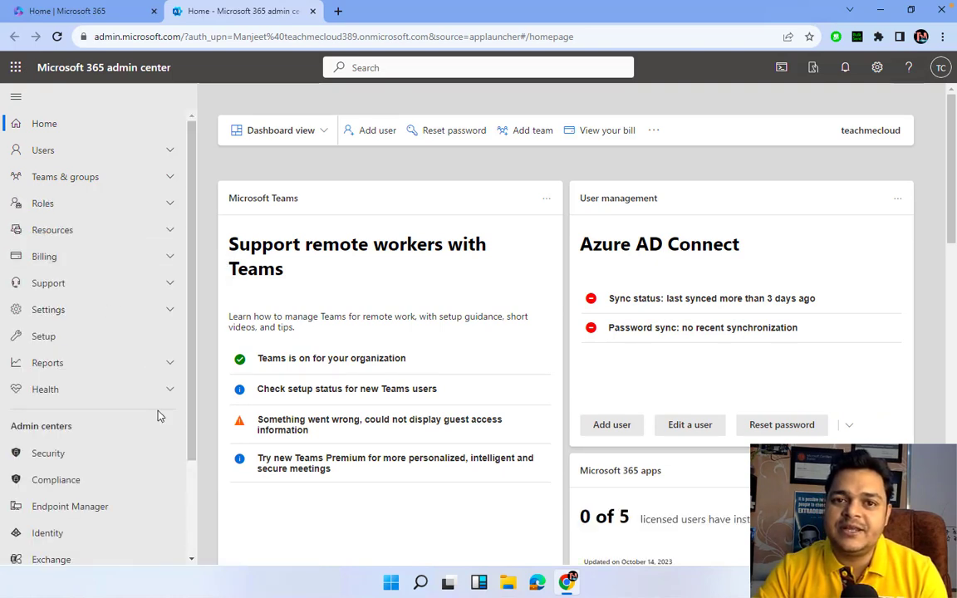
{"action": "scroll", "coordinate": [156, 411], "scroll_direction": "down", "scroll_amount": 1}
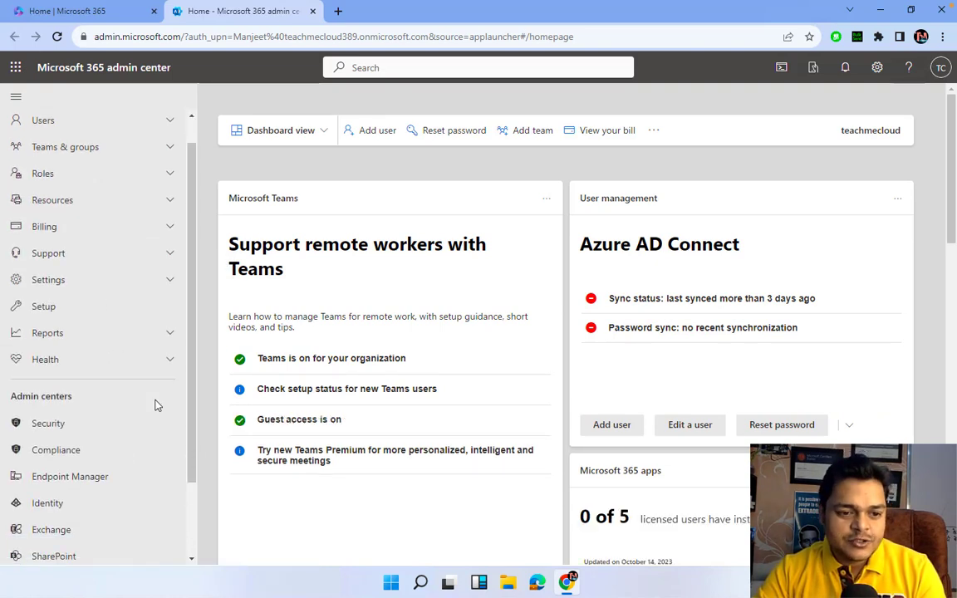
{"action": "left_click", "coordinate": [58, 532]}
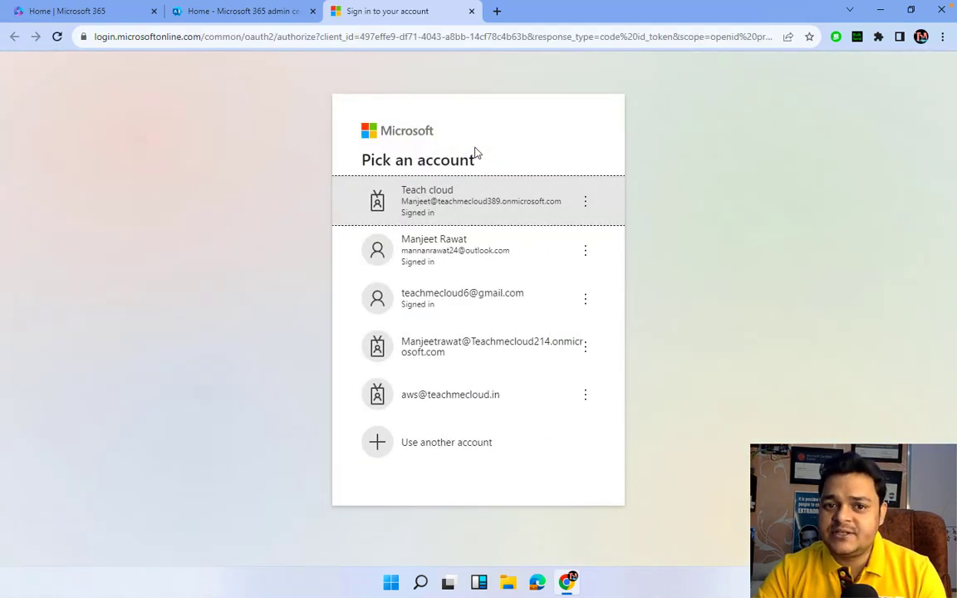
{"action": "left_click", "coordinate": [469, 207]}
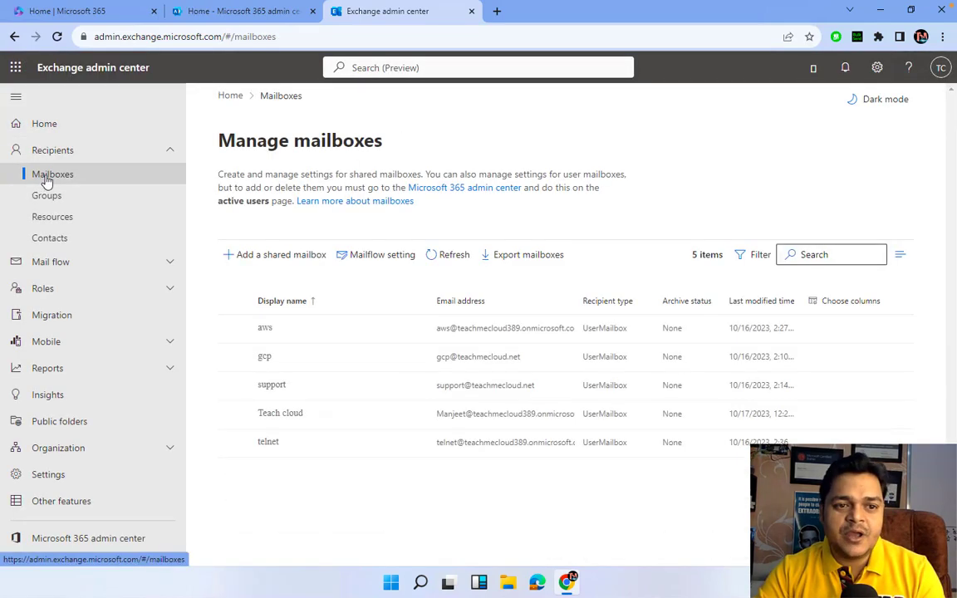
Step: Go to the mail flow rules and start creating a new blank transport rule
{"action": "left_click", "coordinate": [64, 266]}
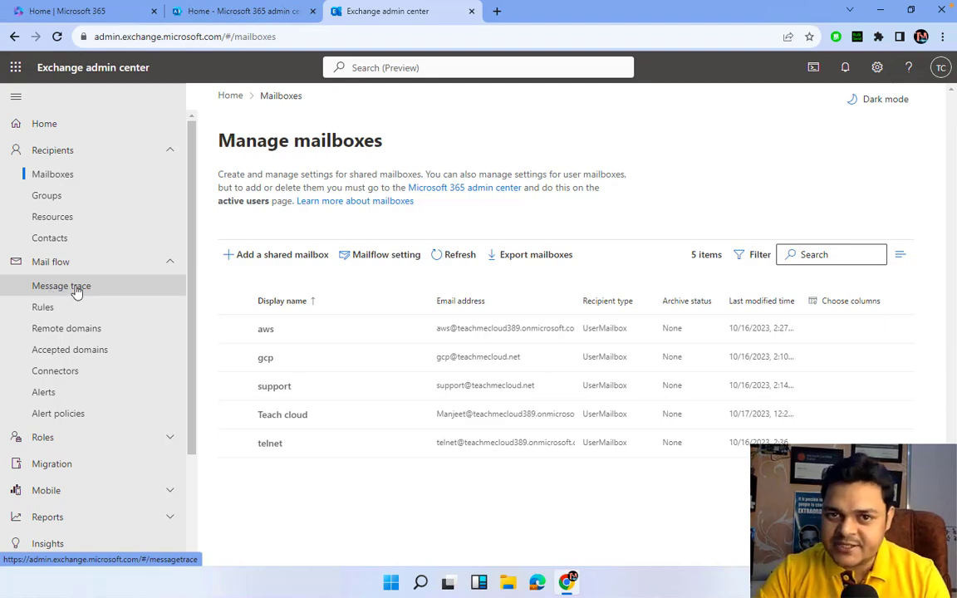
{"action": "left_click", "coordinate": [44, 313]}
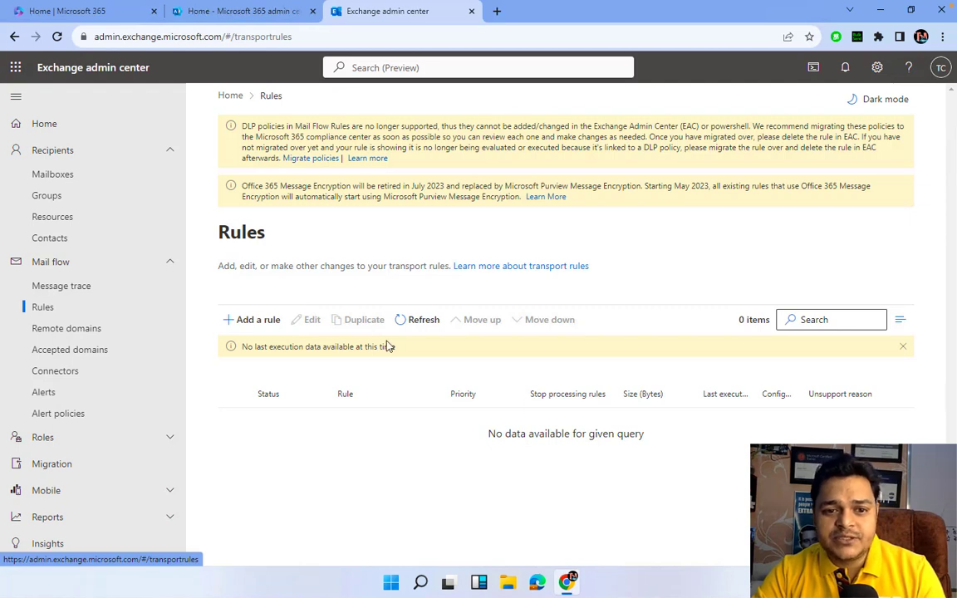
{"action": "left_click", "coordinate": [253, 324]}
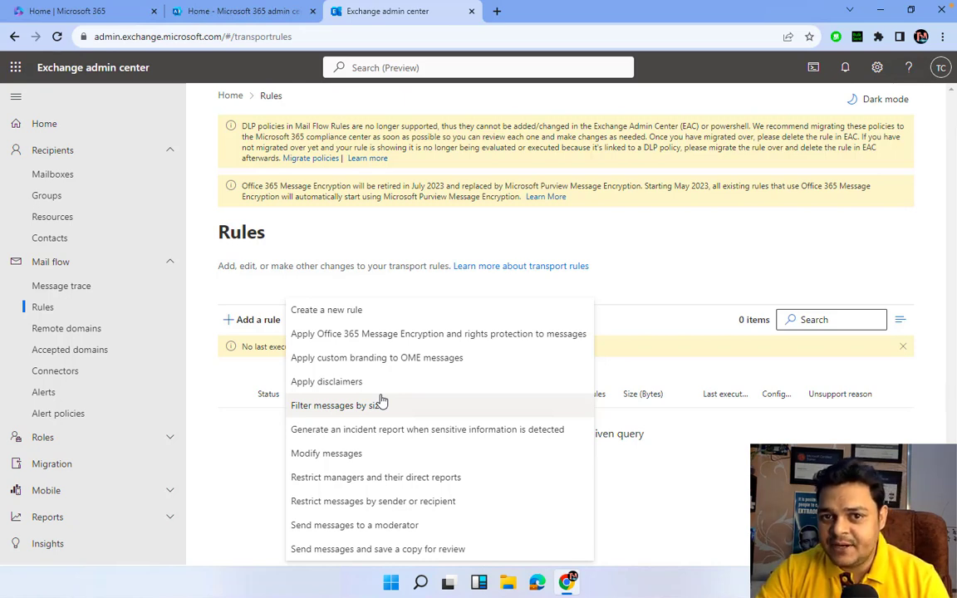
{"action": "left_click", "coordinate": [344, 312]}
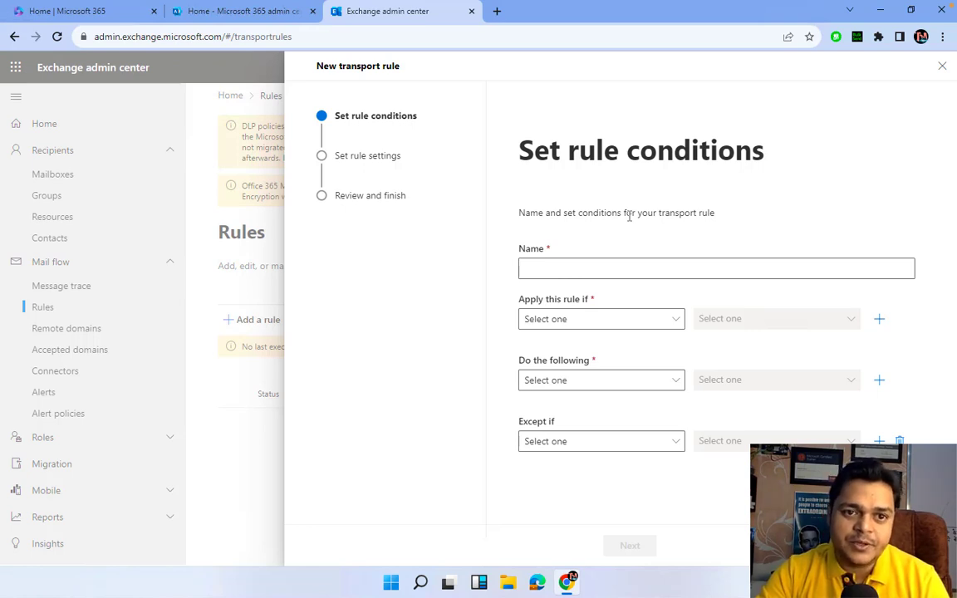
Step: Name the transport rule mailforwarding
{"action": "left_click", "coordinate": [581, 275]}
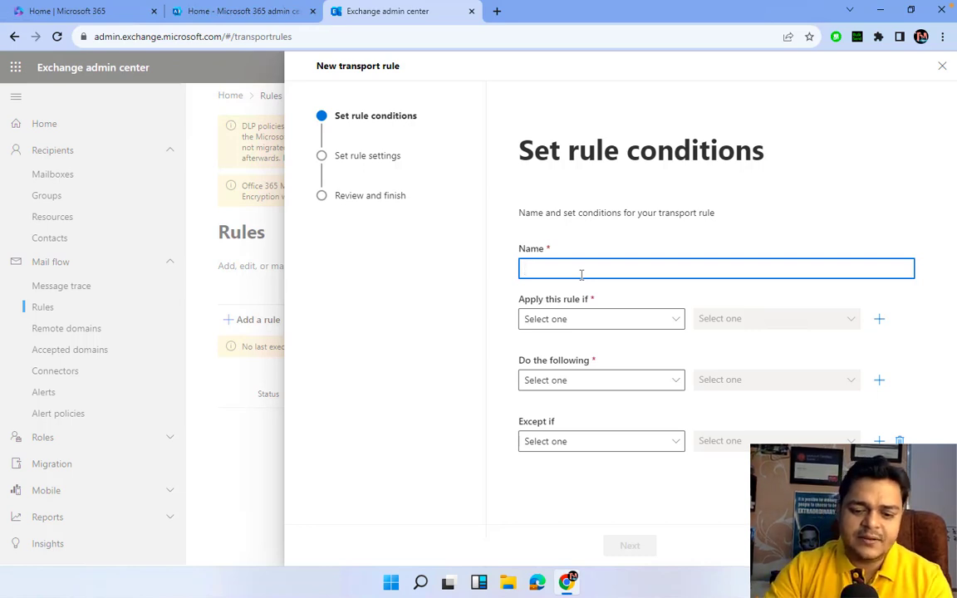
{"action": "type", "text": "mail"}
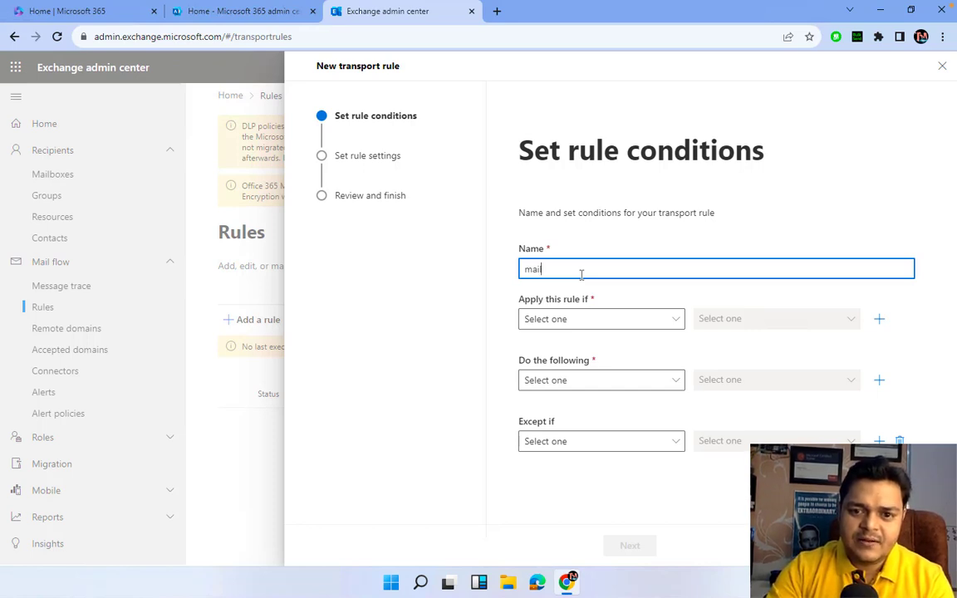
{"action": "type", "text": "forward"}
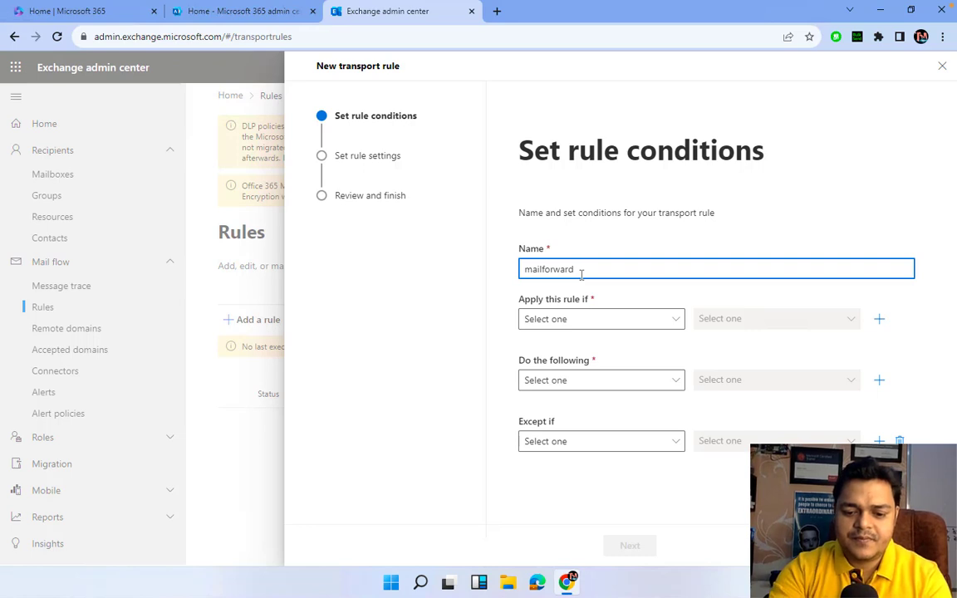
{"action": "type", "text": "ing"}
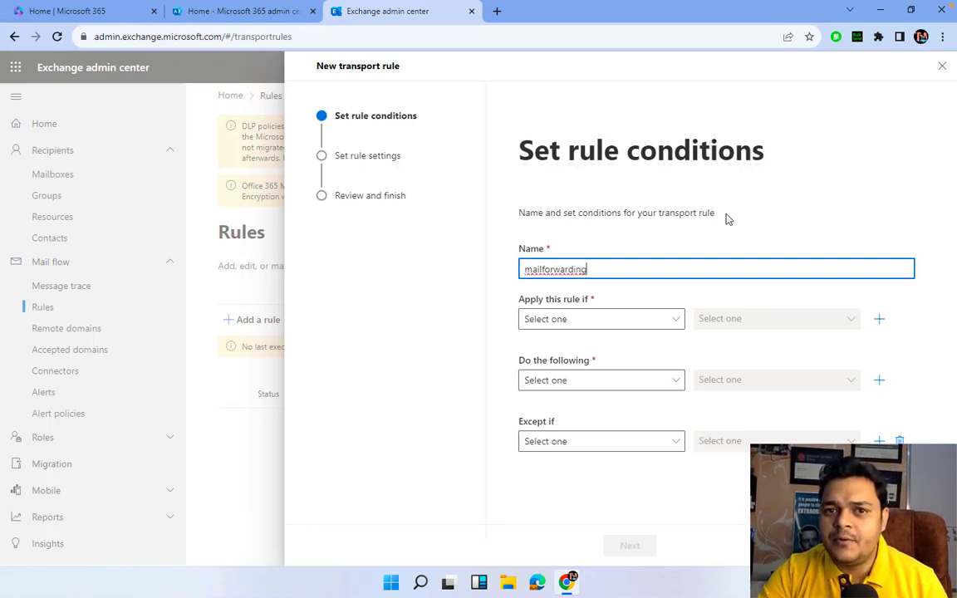
Step: Set the rule to apply if the sender's domain is a specified domain
{"action": "left_click", "coordinate": [622, 326]}
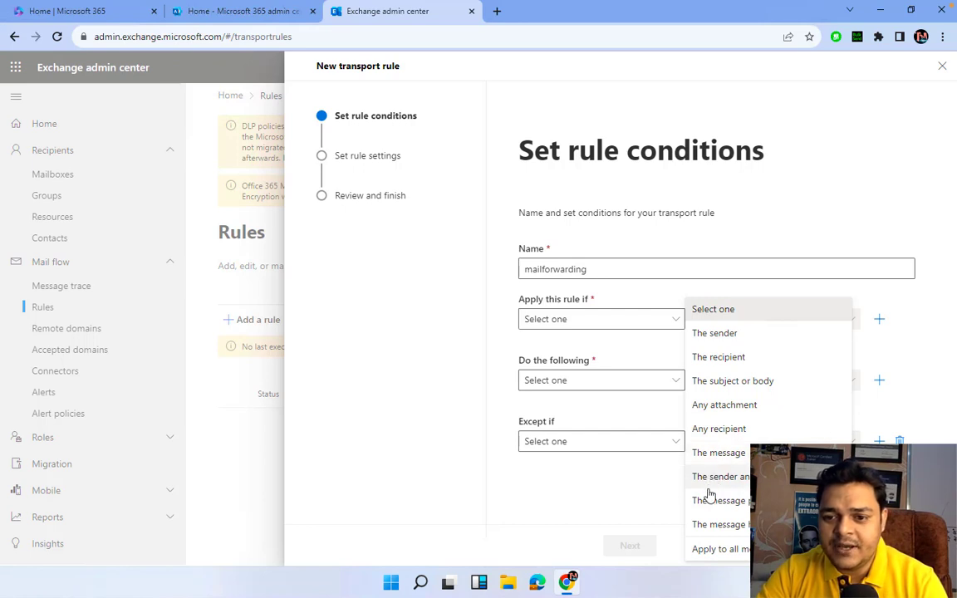
{"action": "left_click", "coordinate": [723, 336]}
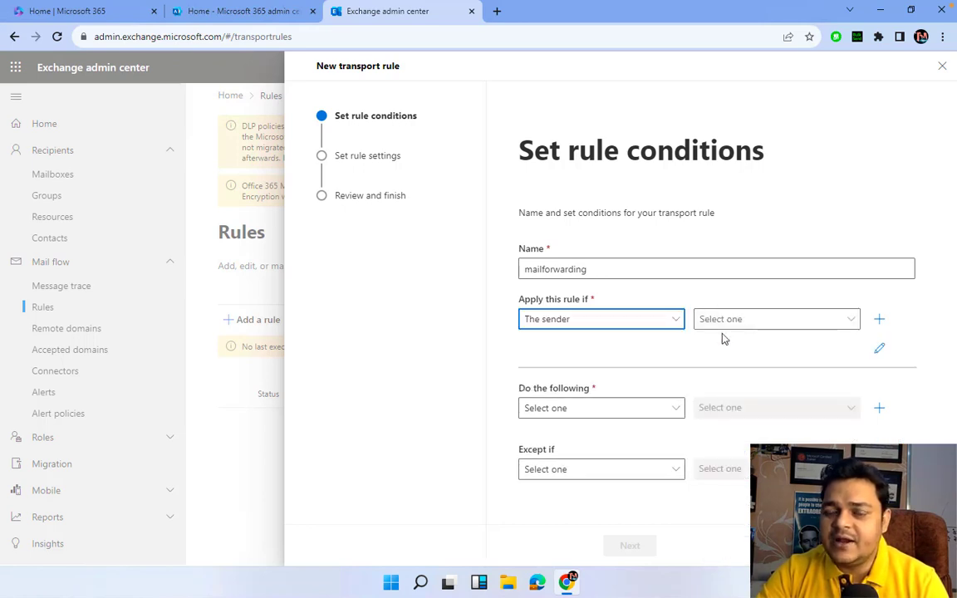
{"action": "left_click", "coordinate": [761, 323]}
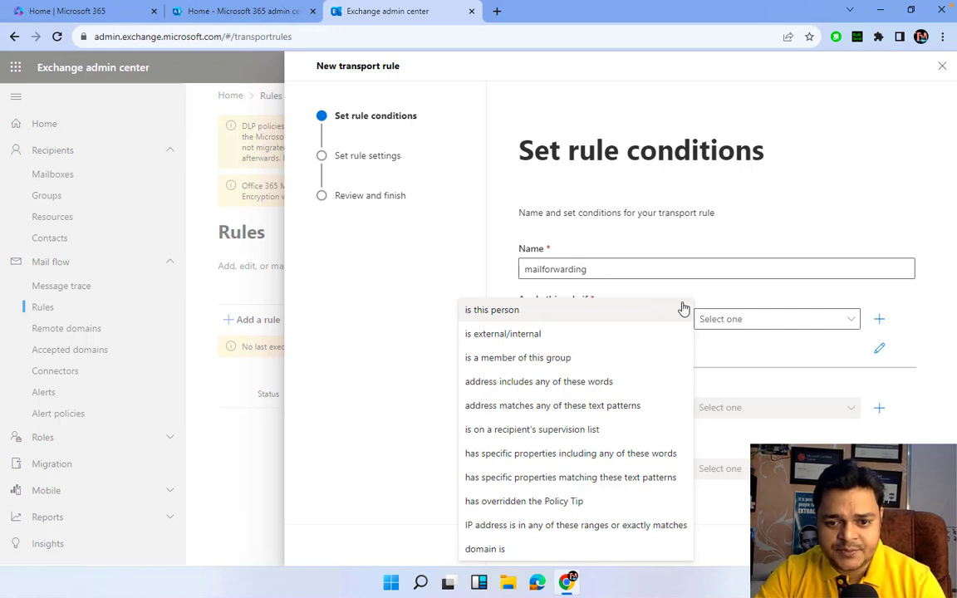
{"action": "left_click", "coordinate": [488, 549]}
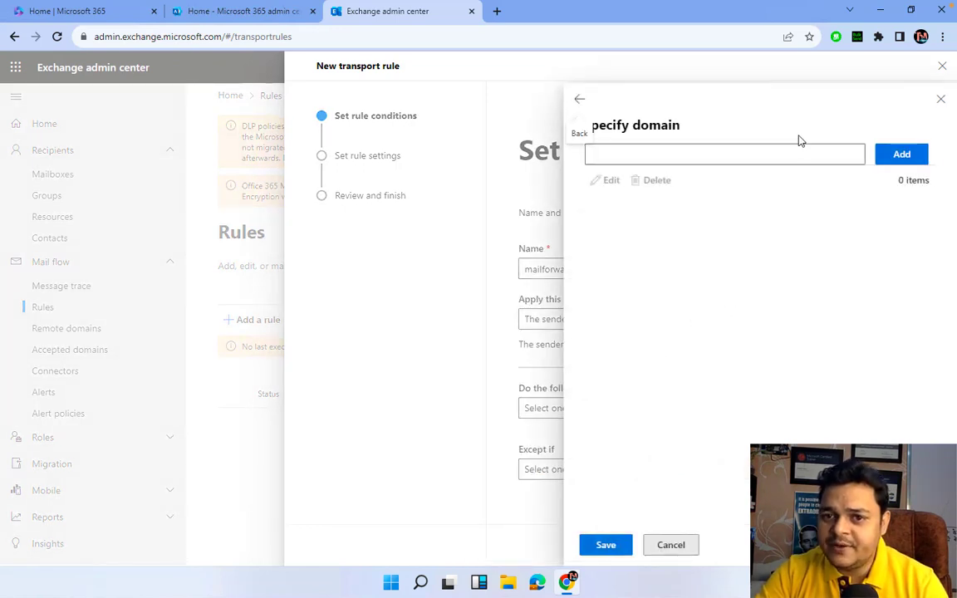
Step: Add teachmecloud.net as the sender domain, select it and save the condition
{"action": "left_click", "coordinate": [896, 158]}
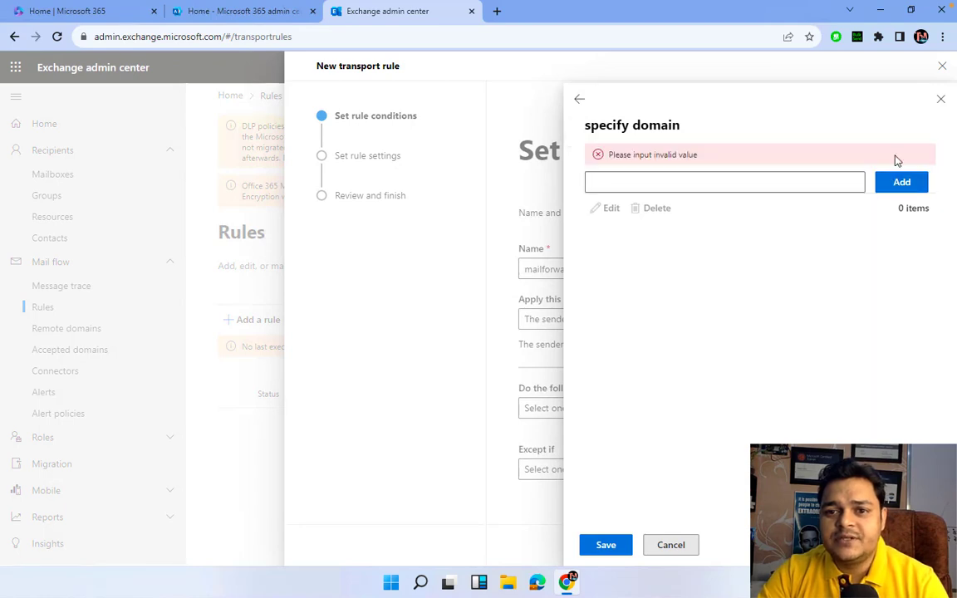
{"action": "left_click", "coordinate": [693, 186]}
{"action": "type", "text": "tea"}
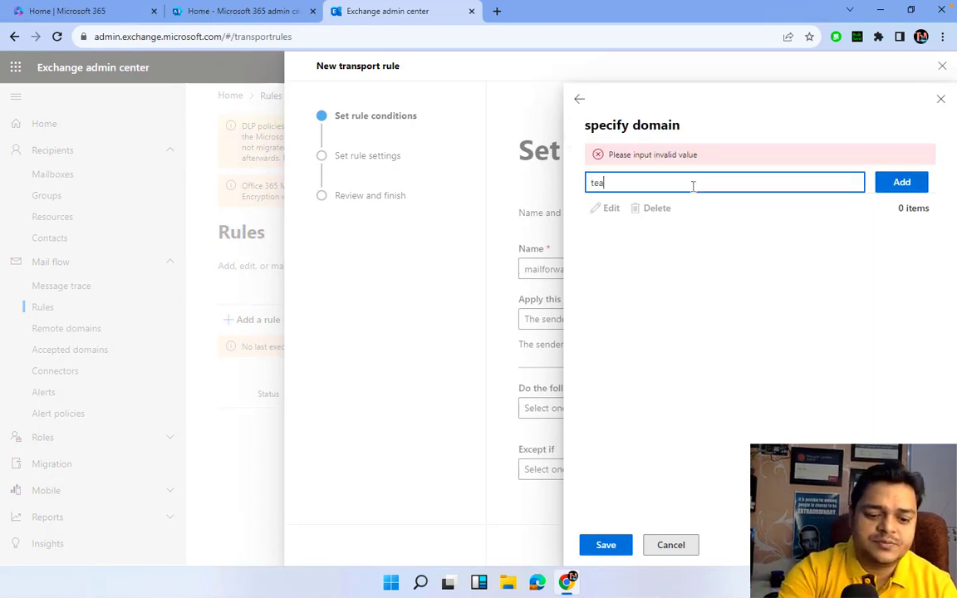
{"action": "type", "text": "chmecloud.net"}
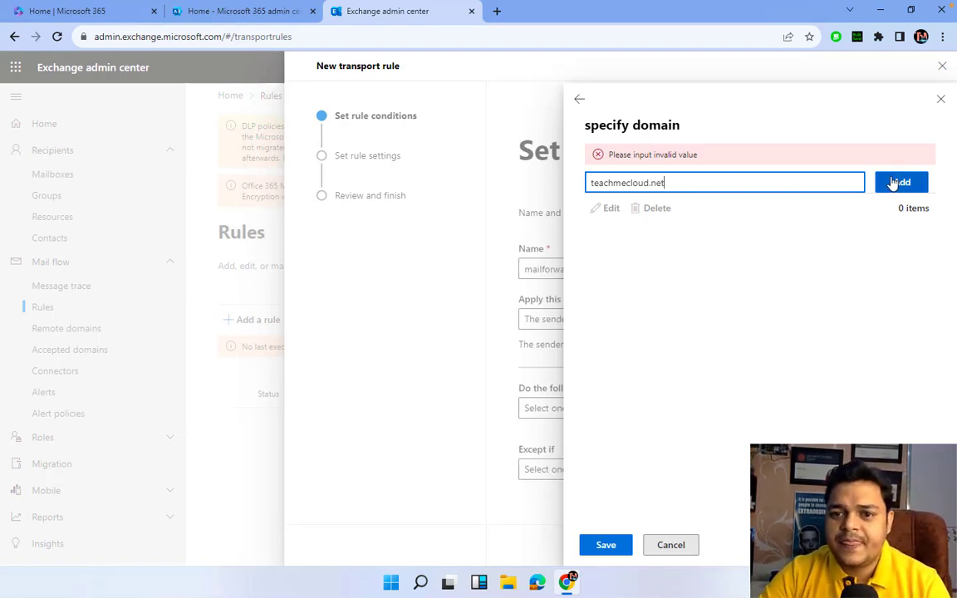
{"action": "left_click", "coordinate": [901, 182]}
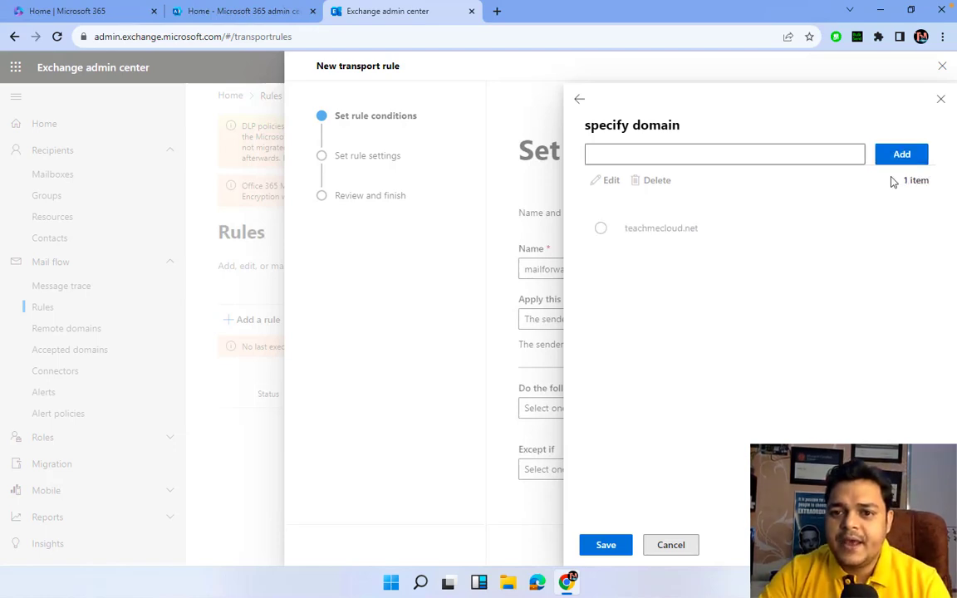
{"action": "left_click", "coordinate": [602, 234]}
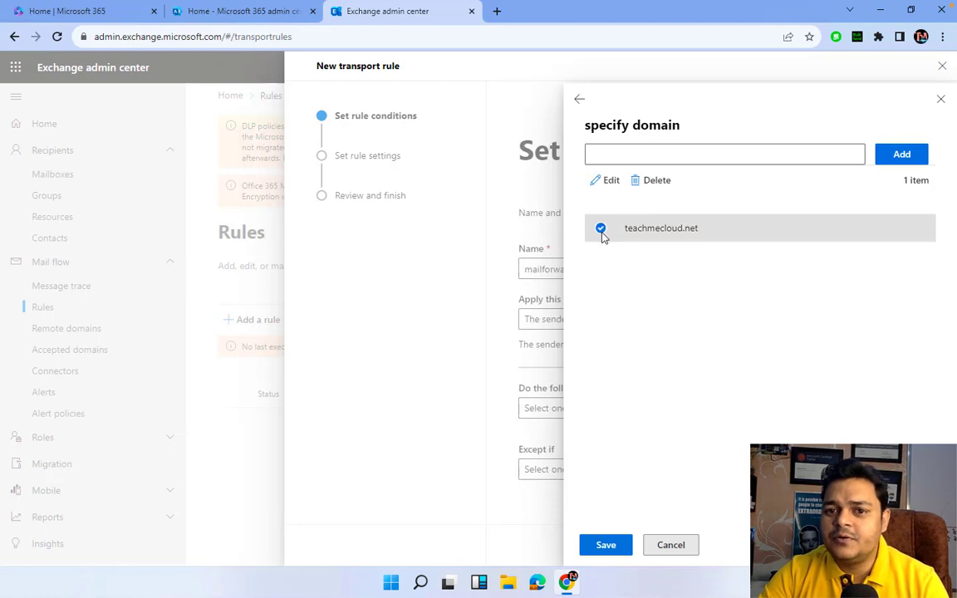
{"action": "left_click", "coordinate": [606, 544]}
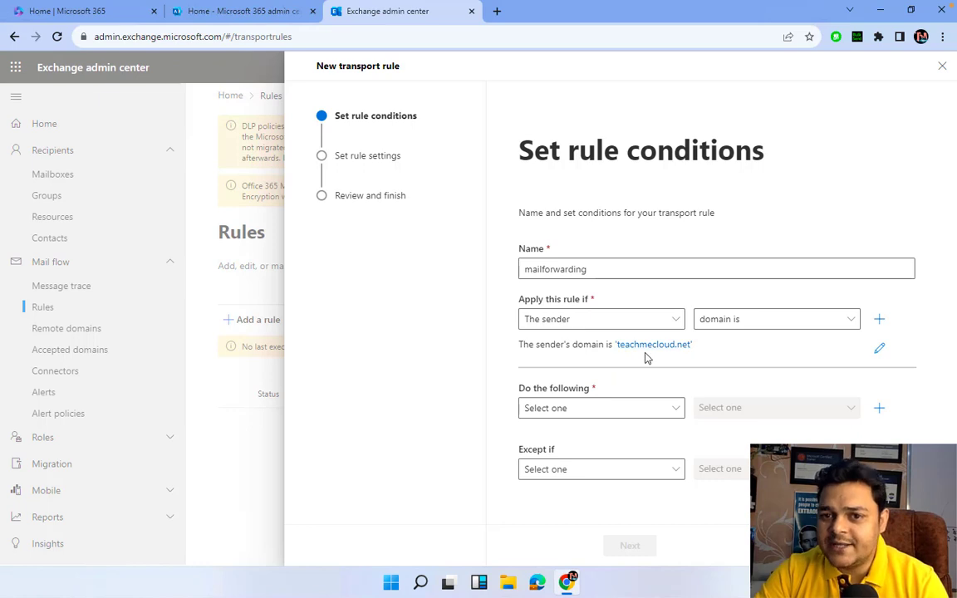
Step: Set the rule's action to forward the message for approval to these people
{"action": "left_click", "coordinate": [615, 409]}
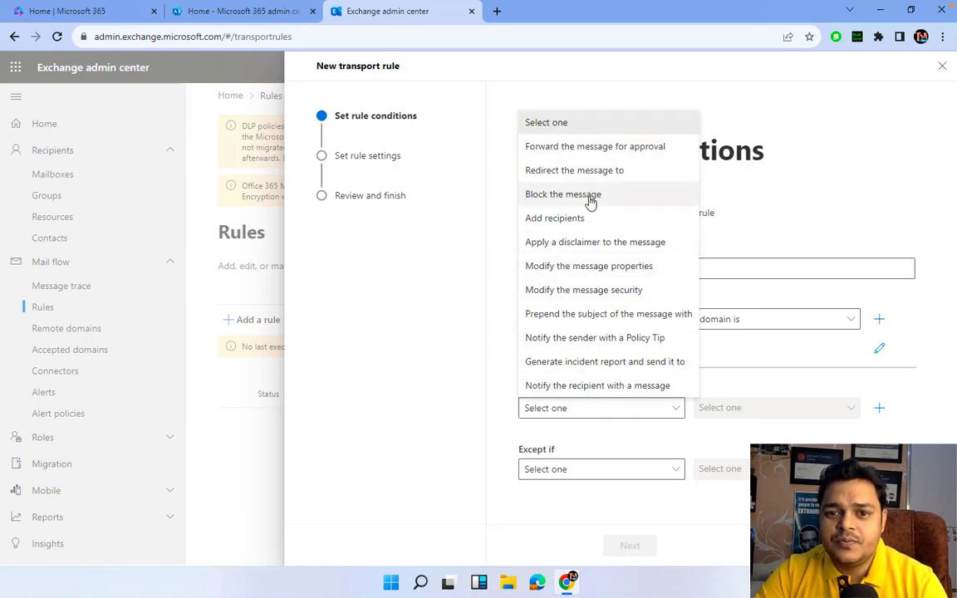
{"action": "left_click", "coordinate": [570, 148]}
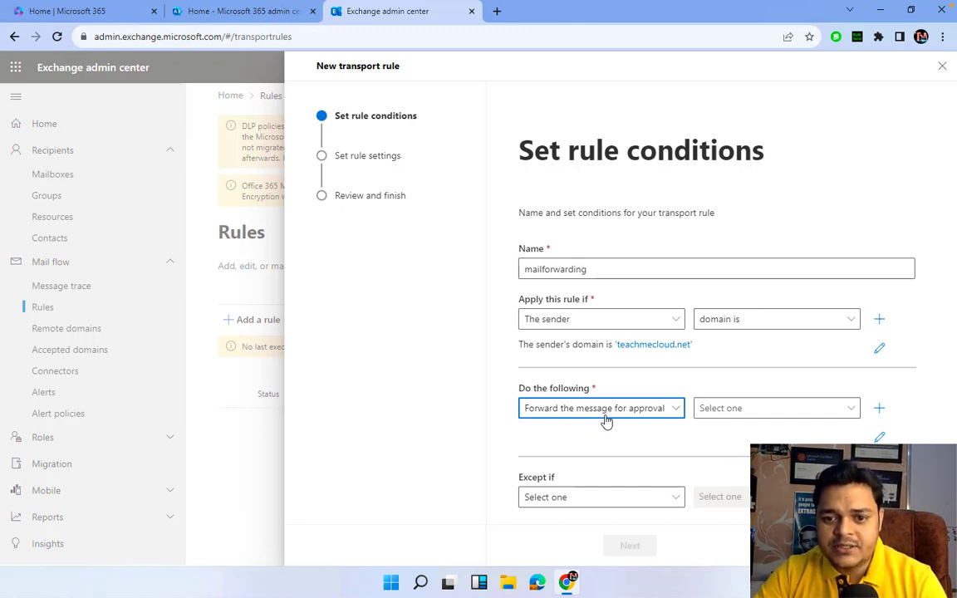
{"action": "left_click", "coordinate": [733, 420]}
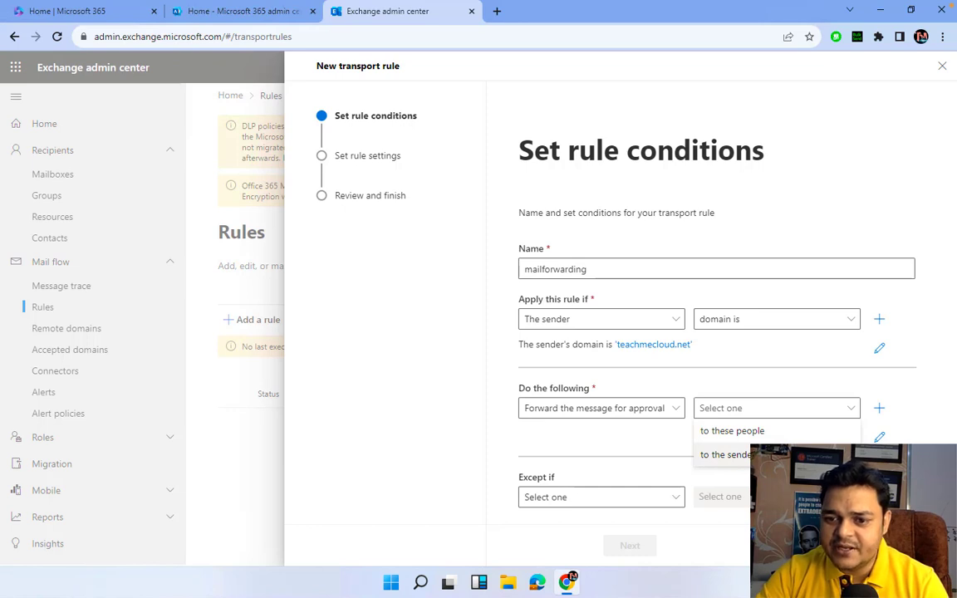
{"action": "left_click", "coordinate": [742, 432]}
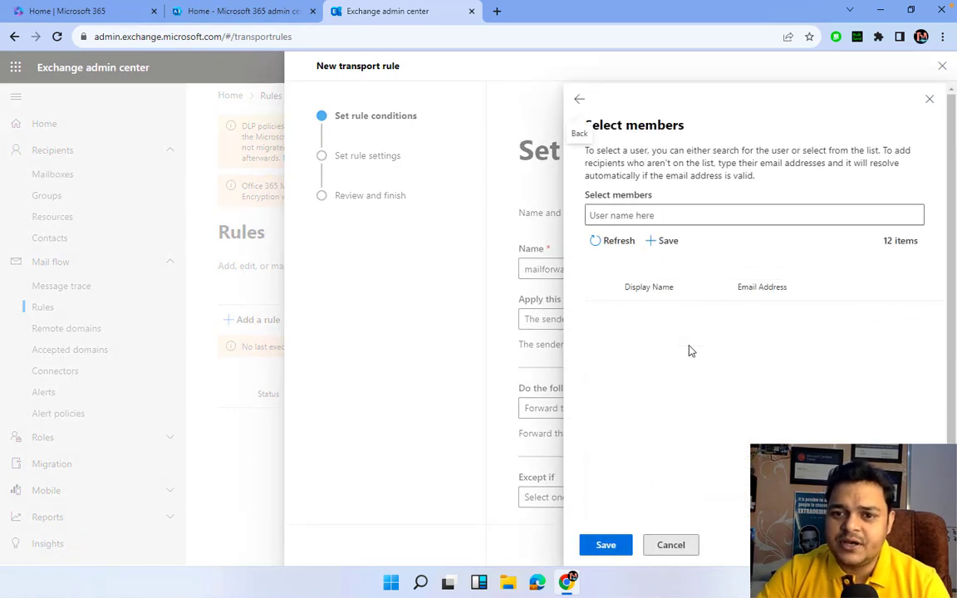
Step: Select only the gcp mailbox as the approver for forwarded messages and save the selection
{"action": "left_click", "coordinate": [689, 347]}
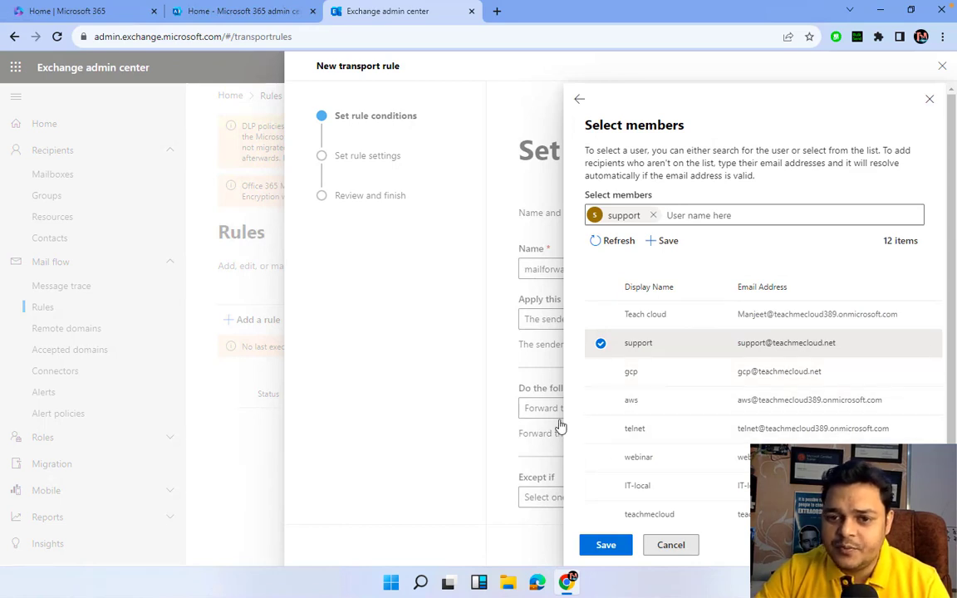
{"action": "left_click", "coordinate": [600, 372]}
{"action": "left_click", "coordinate": [601, 344]}
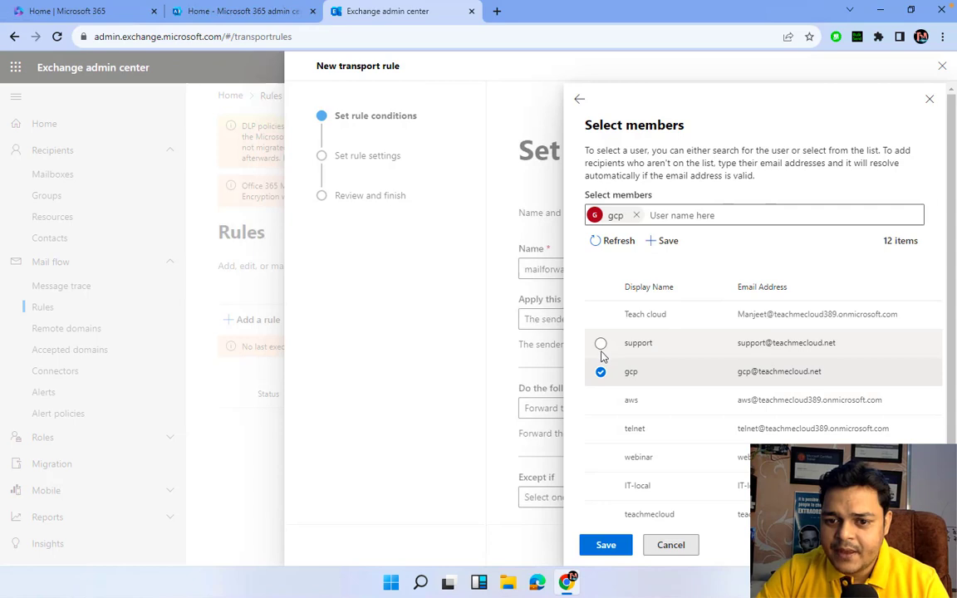
{"action": "left_click", "coordinate": [601, 429]}
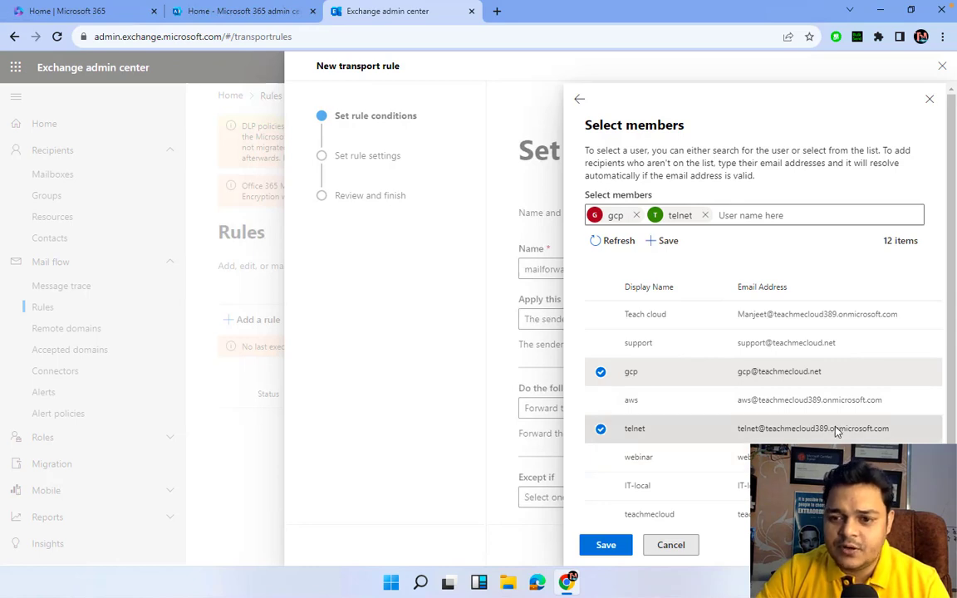
{"action": "left_click", "coordinate": [836, 430]}
{"action": "left_click", "coordinate": [631, 371]}
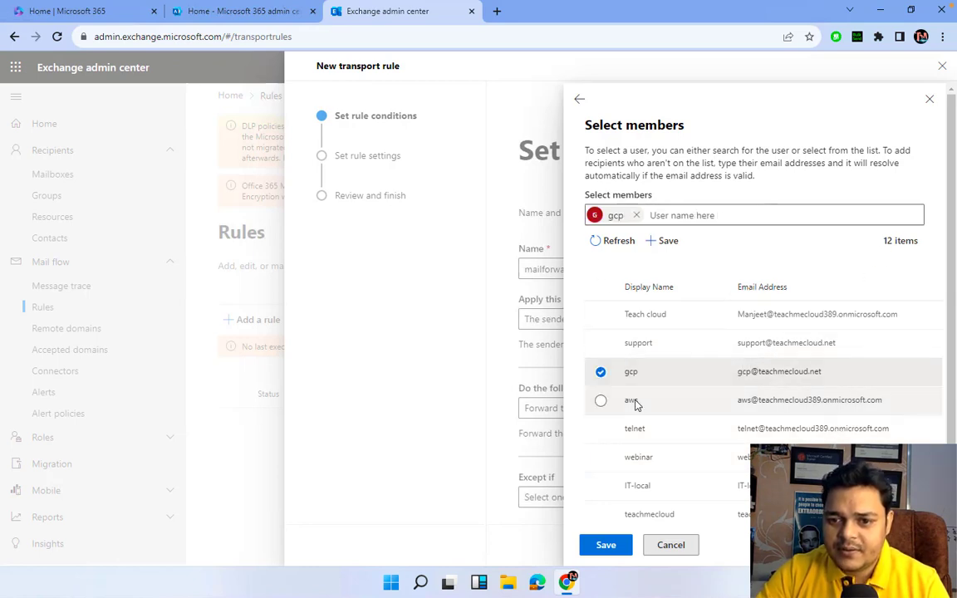
{"action": "left_click", "coordinate": [601, 371]}
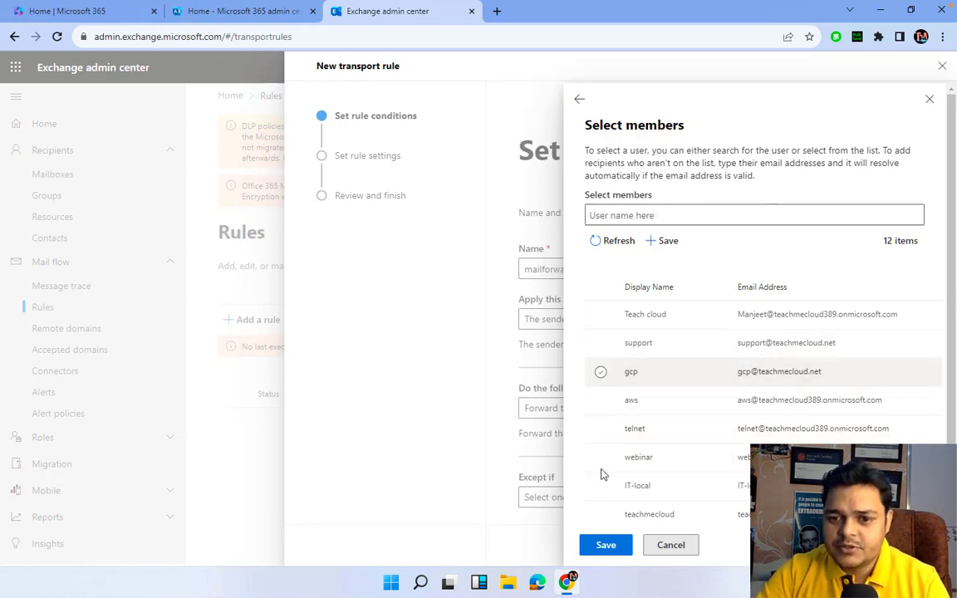
{"action": "left_click", "coordinate": [601, 372]}
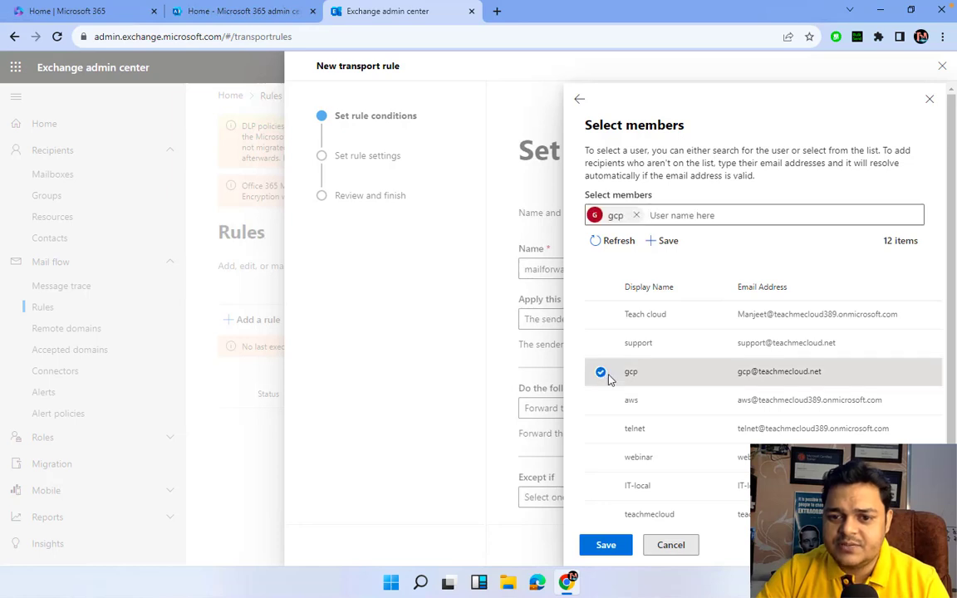
{"action": "left_click", "coordinate": [605, 545]}
Step: Base the rule's exception on the sender
{"action": "left_click", "coordinate": [628, 503]}
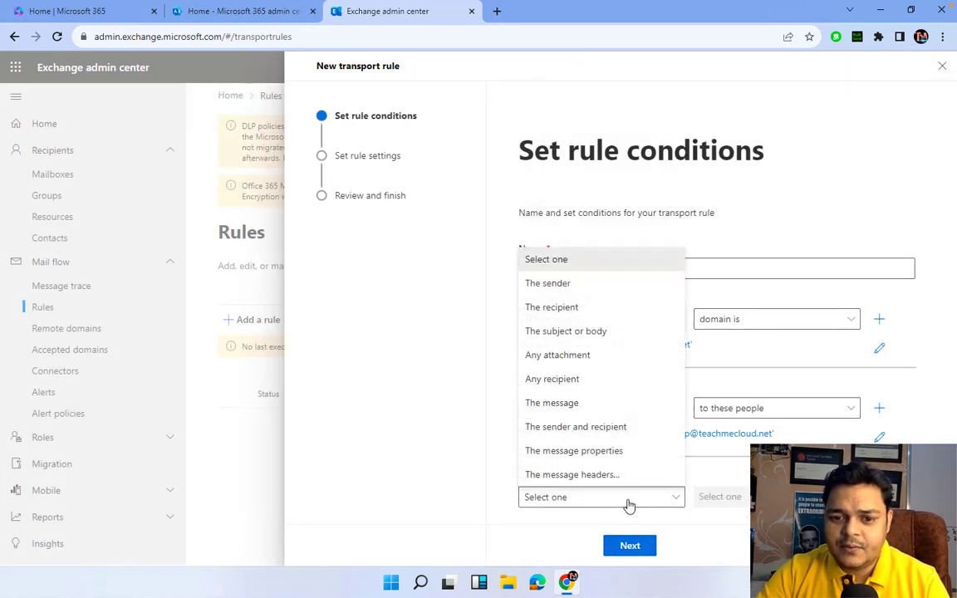
{"action": "left_click", "coordinate": [560, 283]}
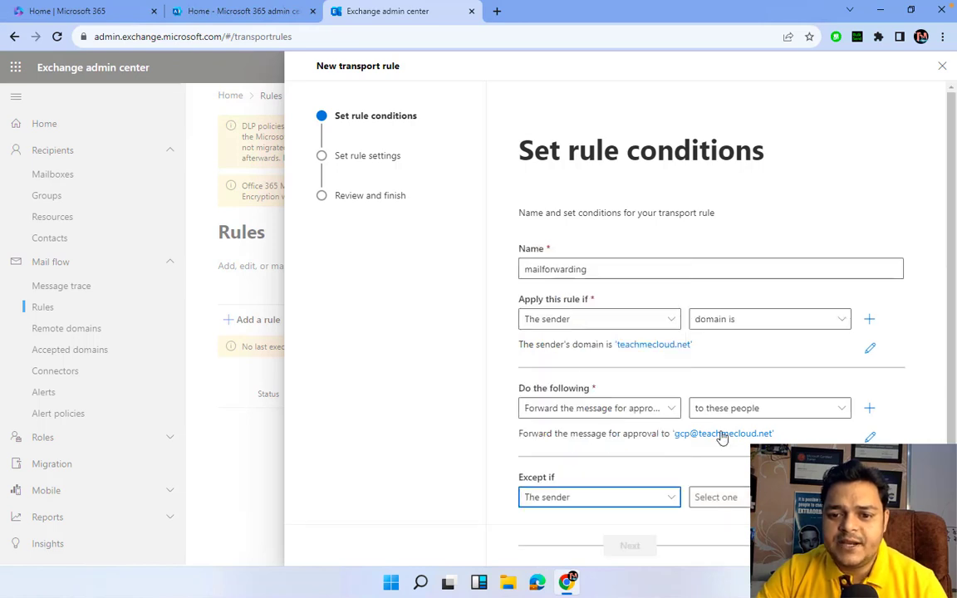
{"action": "left_click", "coordinate": [741, 497]}
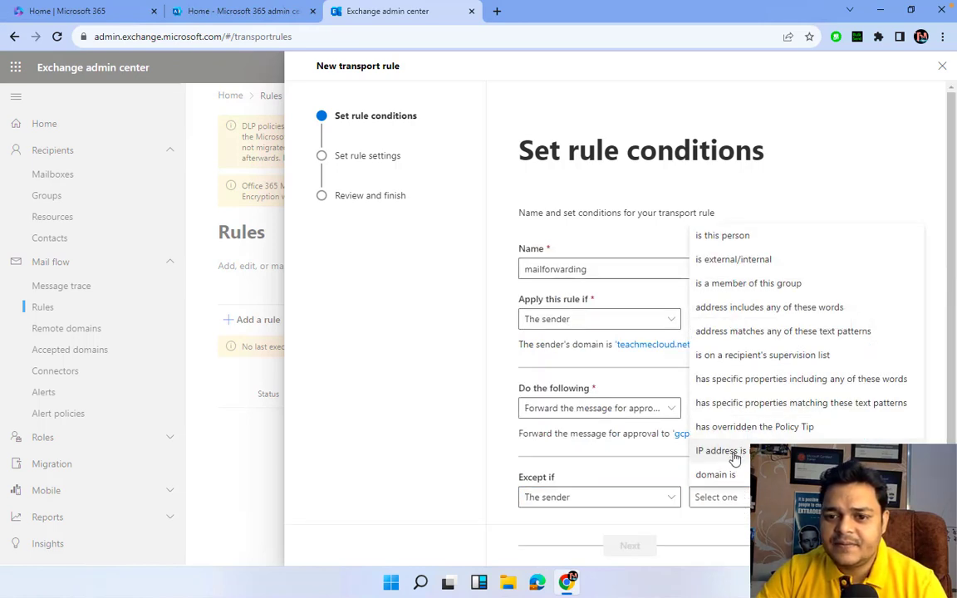
{"action": "left_click", "coordinate": [728, 474]}
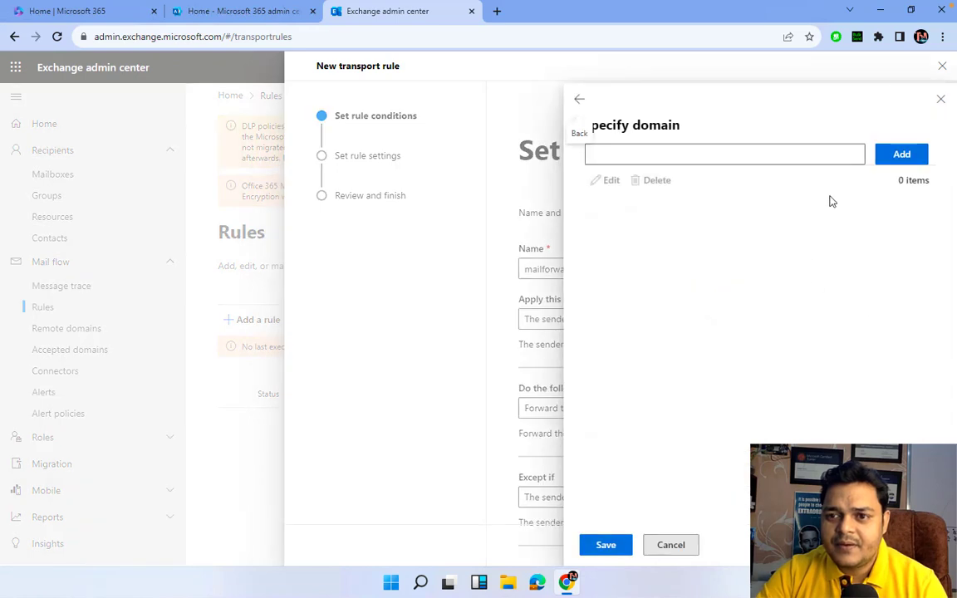
{"action": "left_click", "coordinate": [940, 99]}
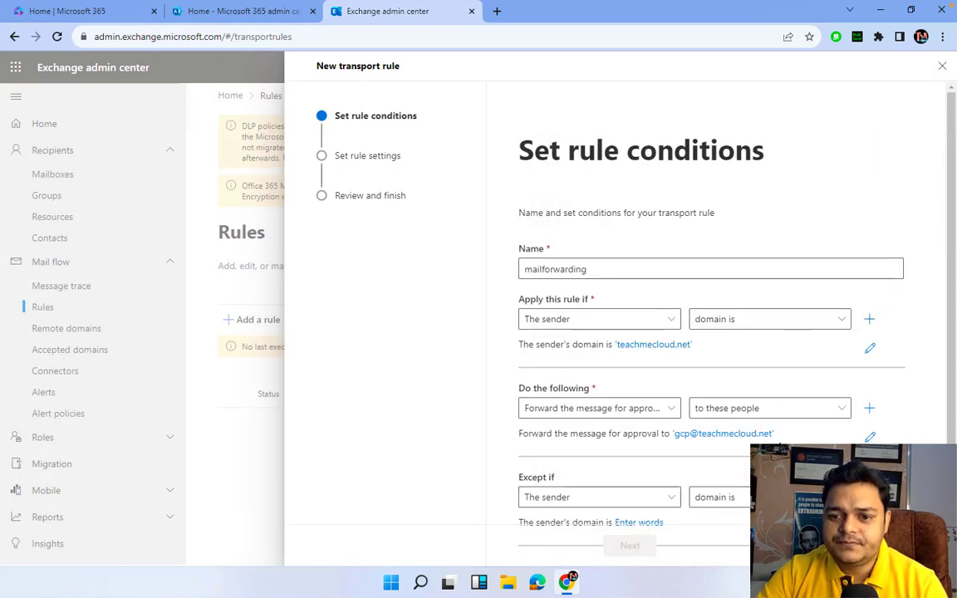
Step: Set the sender exception to is external/internal, choose Outside the organization as the sender location and save it
{"action": "scroll", "coordinate": [795, 321], "scroll_direction": "down", "scroll_amount": 1}
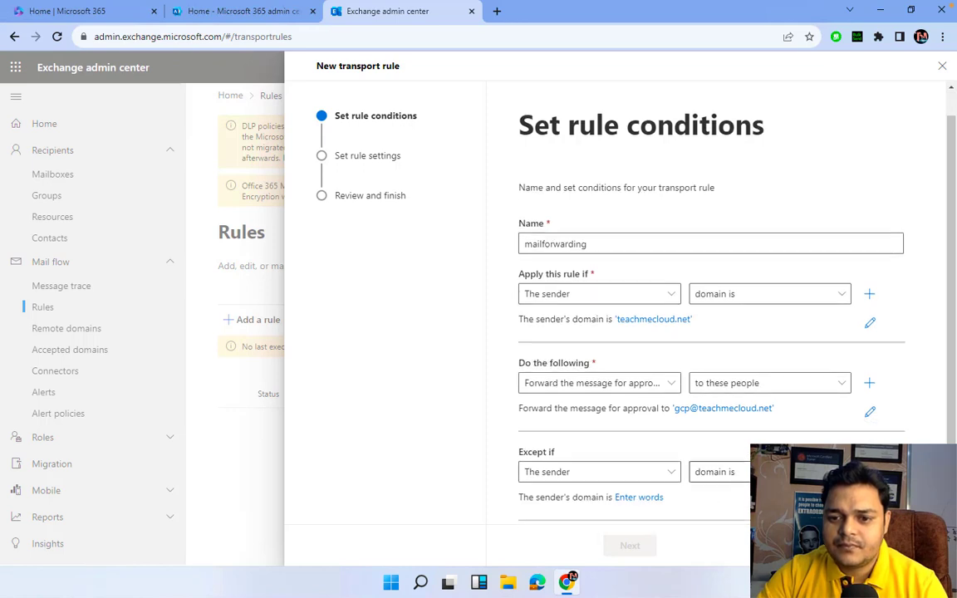
{"action": "left_click", "coordinate": [735, 472]}
{"action": "left_click", "coordinate": [742, 236]}
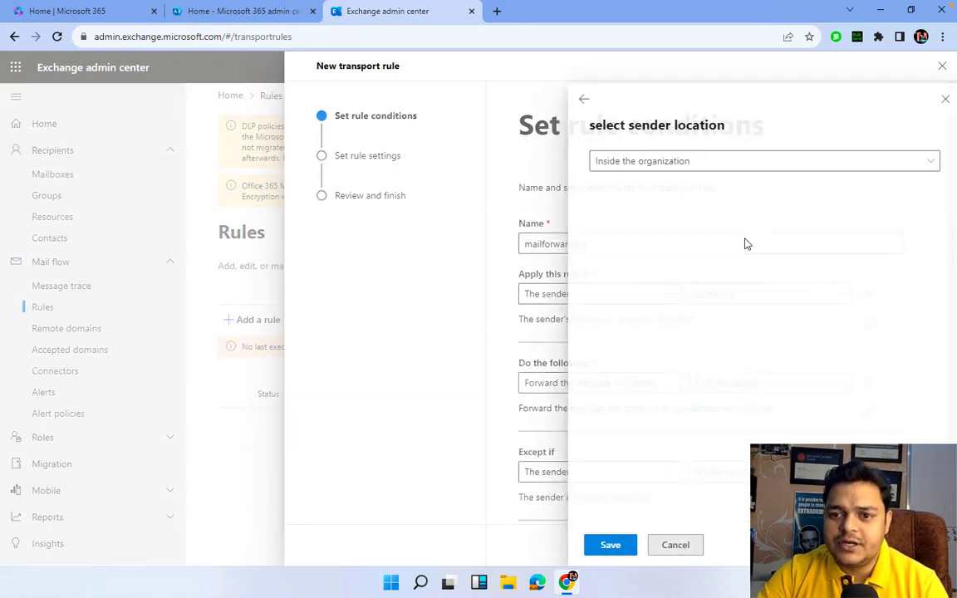
{"action": "left_click", "coordinate": [726, 161]}
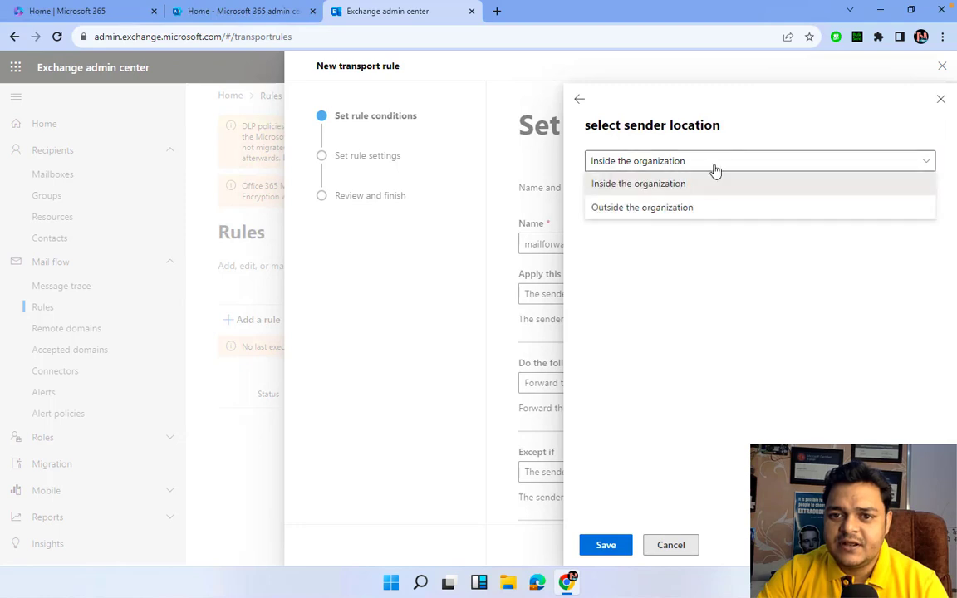
{"action": "left_click", "coordinate": [652, 210]}
{"action": "left_click", "coordinate": [606, 546]}
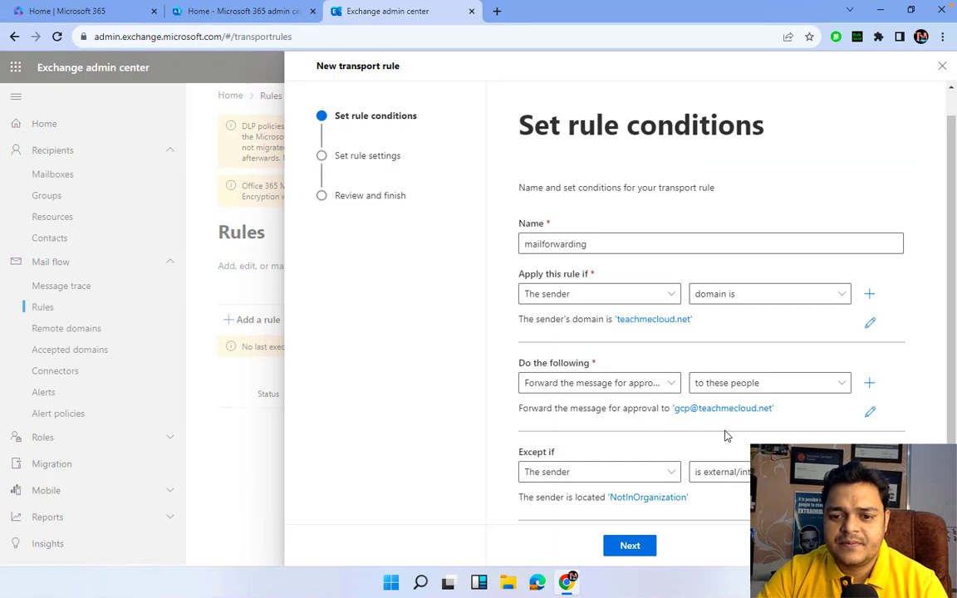
Step: In the rule settings, enable the activation and deactivation dates and set the deactivation date to October 20, 2023
{"action": "left_click", "coordinate": [646, 545]}
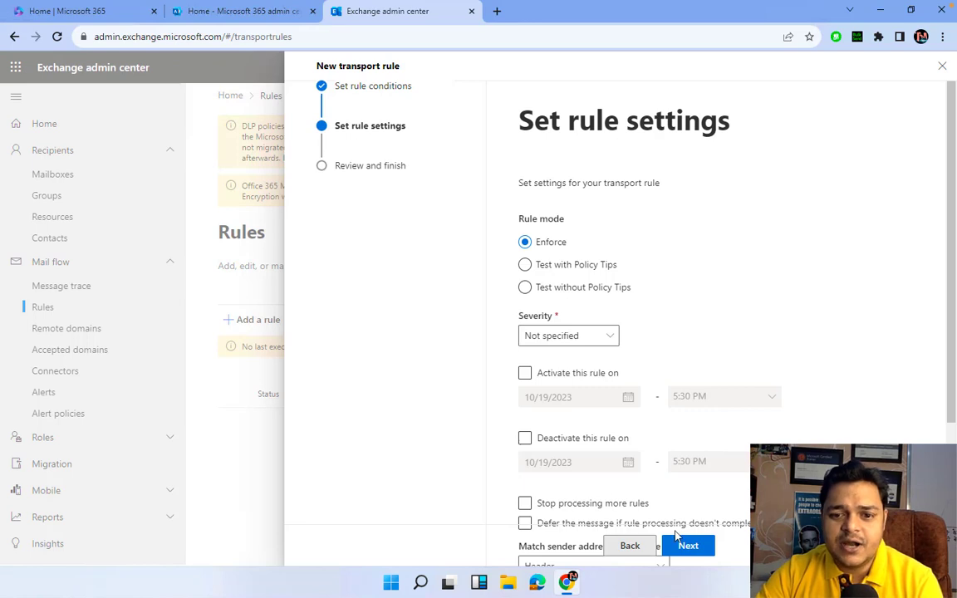
{"action": "scroll", "coordinate": [623, 332], "scroll_direction": "down", "scroll_amount": 2}
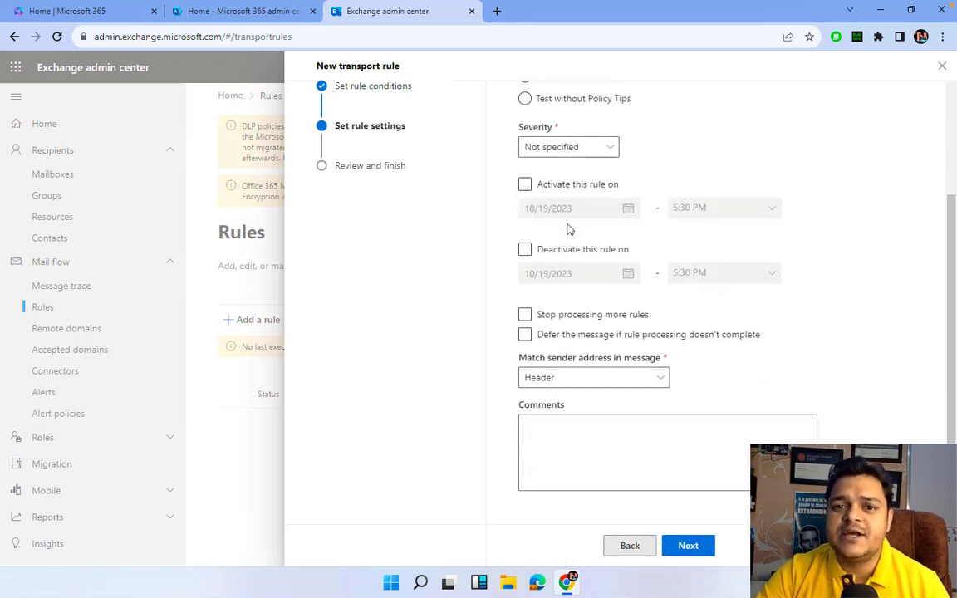
{"action": "left_click", "coordinate": [579, 154]}
{"action": "left_click", "coordinate": [629, 164]}
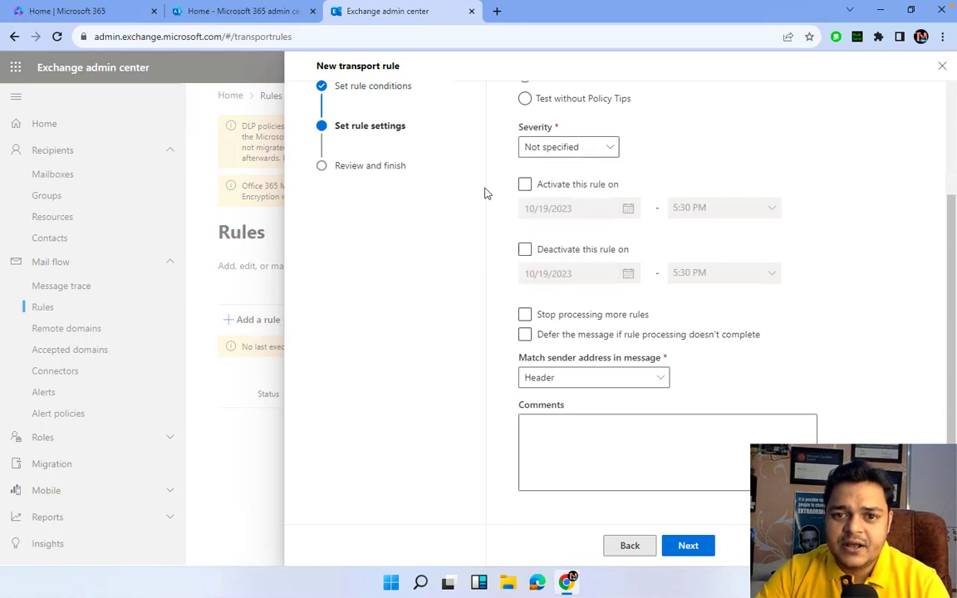
{"action": "left_click", "coordinate": [524, 184]}
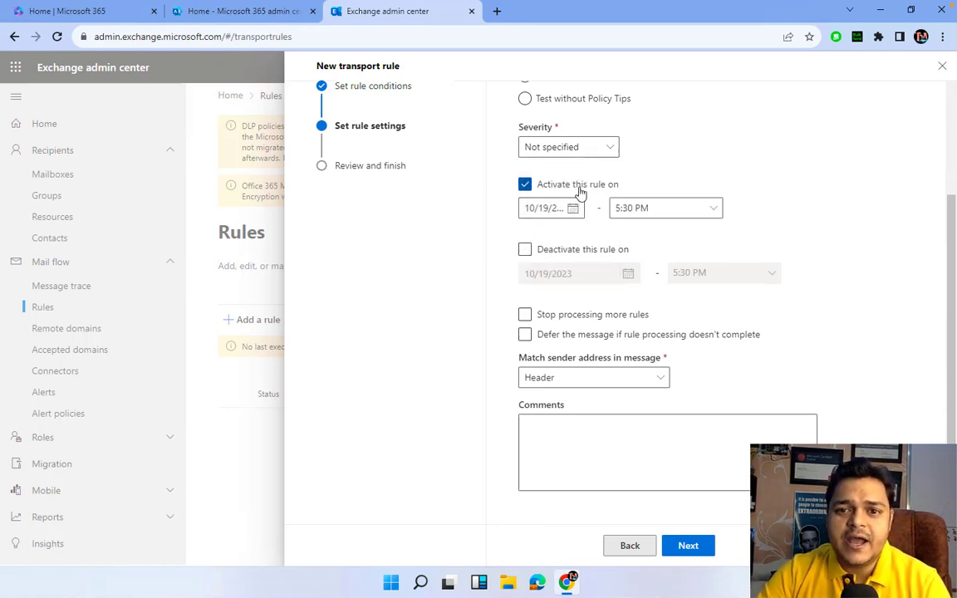
{"action": "left_click", "coordinate": [526, 250]}
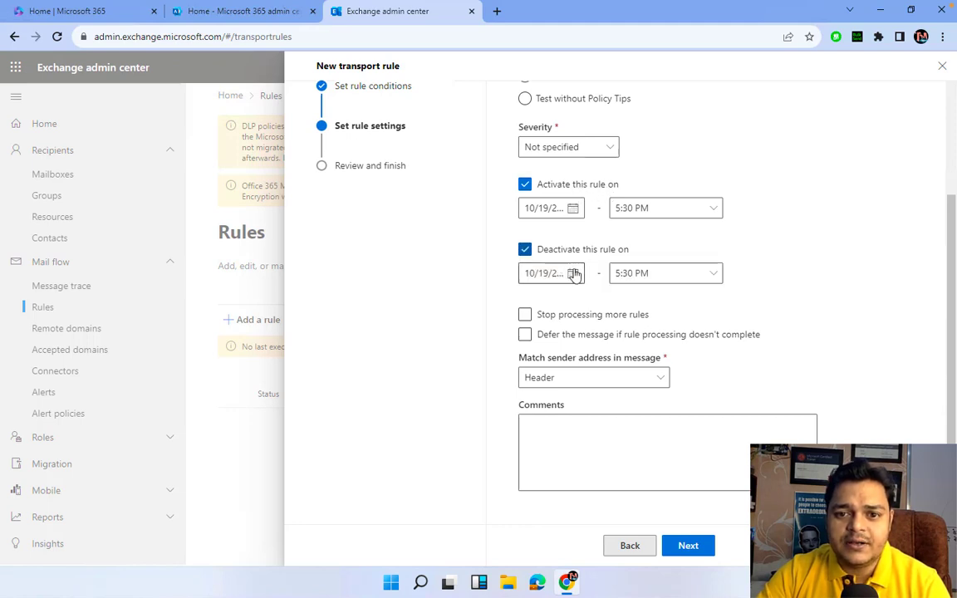
{"action": "left_click", "coordinate": [573, 276]}
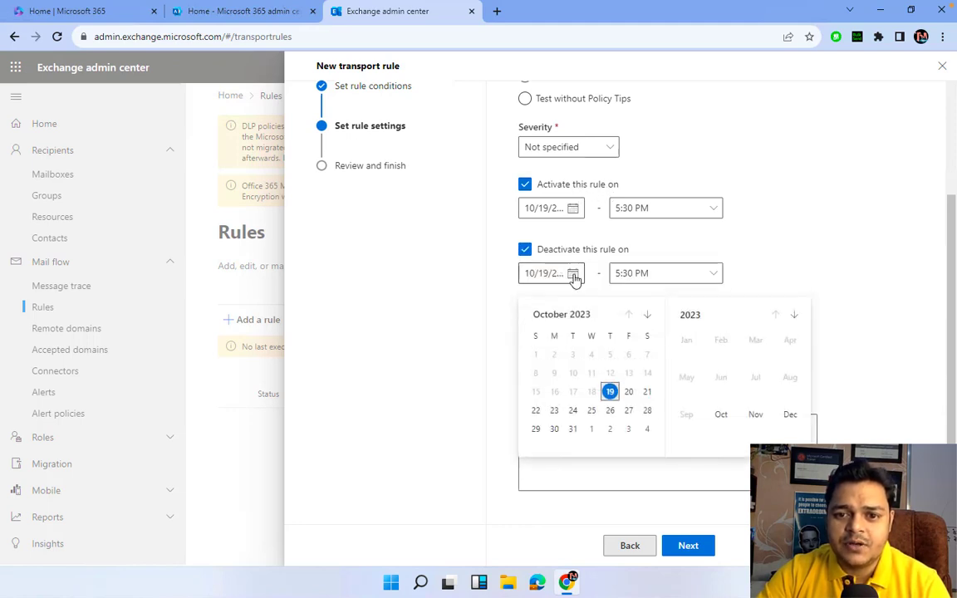
{"action": "left_click", "coordinate": [628, 392]}
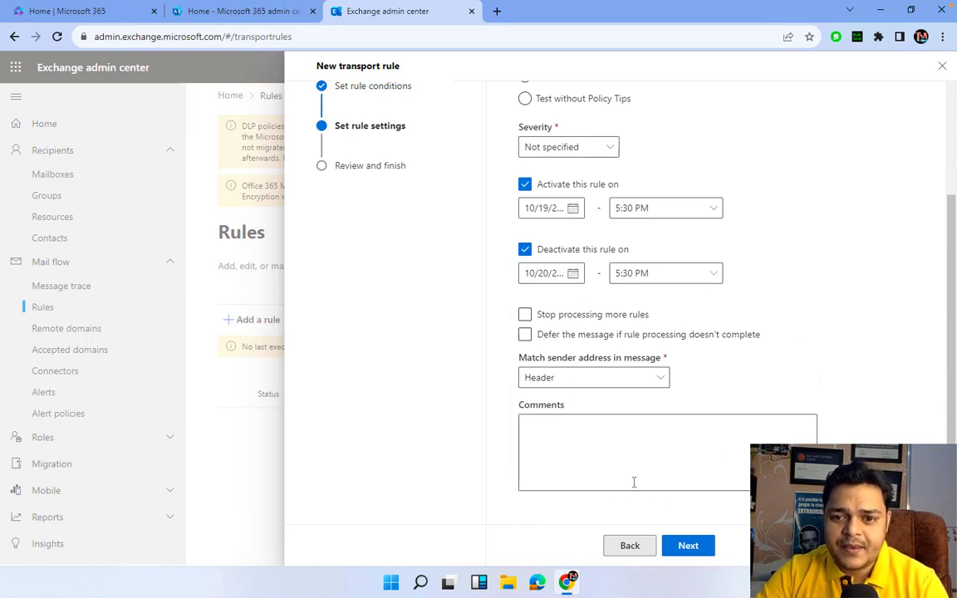
Step: Proceed to the review, finish creating the mailforwarding rule and close the wizard
{"action": "left_click", "coordinate": [686, 558]}
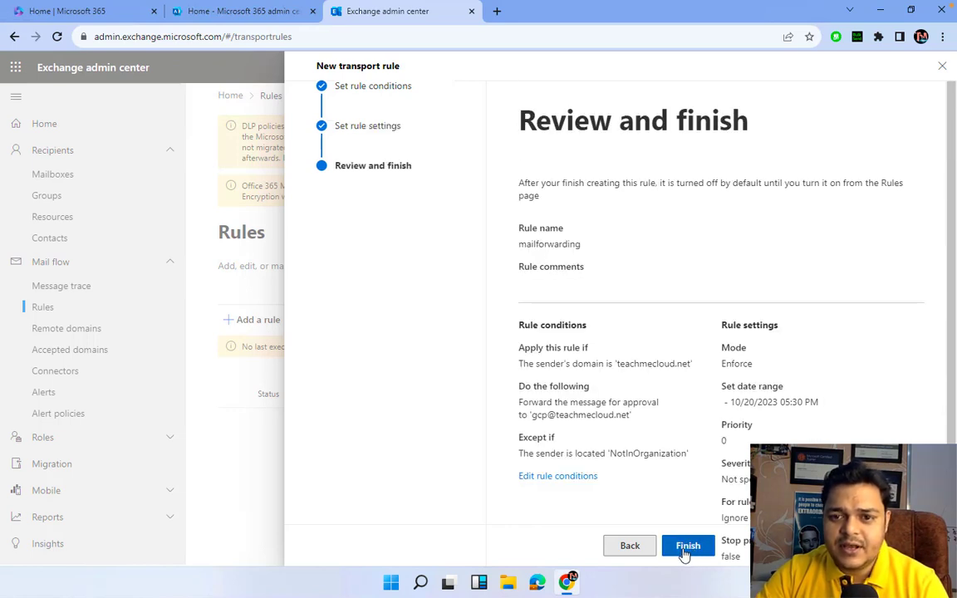
{"action": "left_click", "coordinate": [686, 554]}
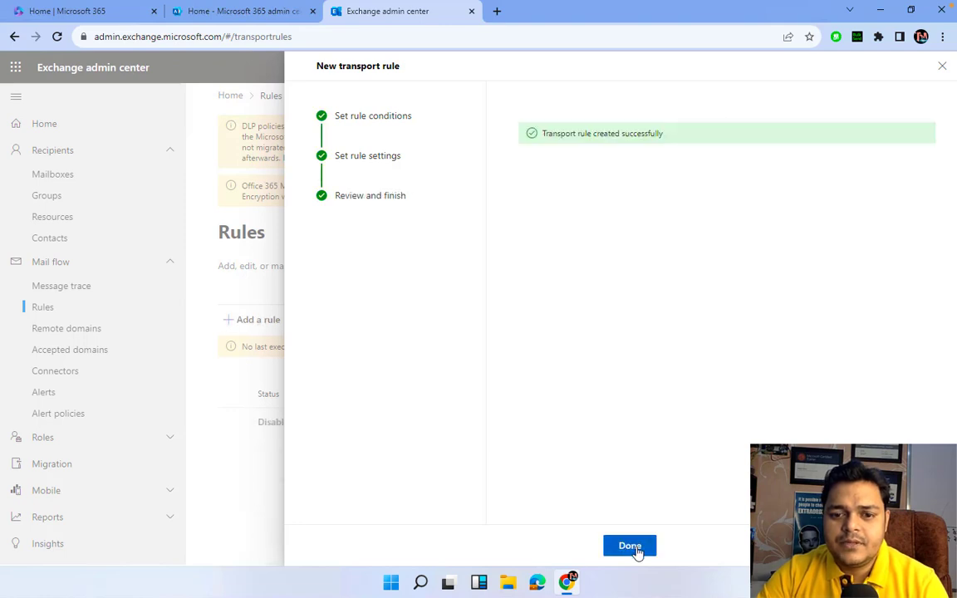
{"action": "left_click", "coordinate": [633, 546]}
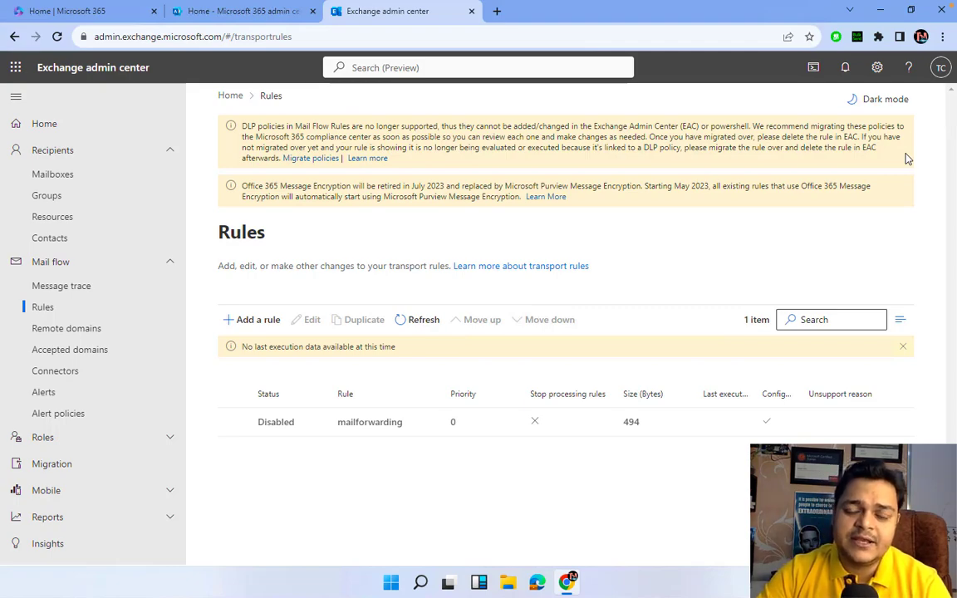
{"action": "key", "text": "ctrl+Left"}
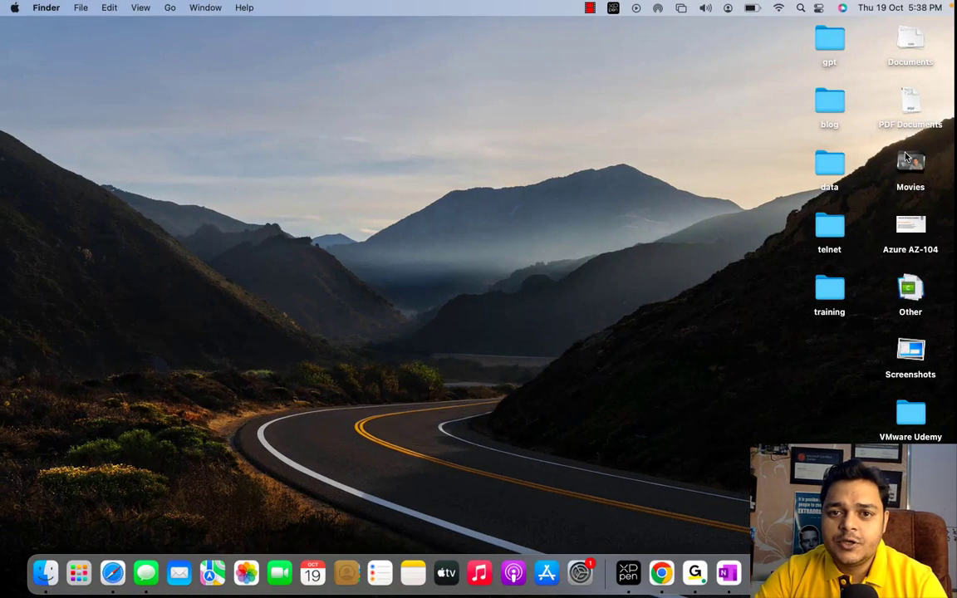
{"action": "key", "text": "ctrl+Right"}
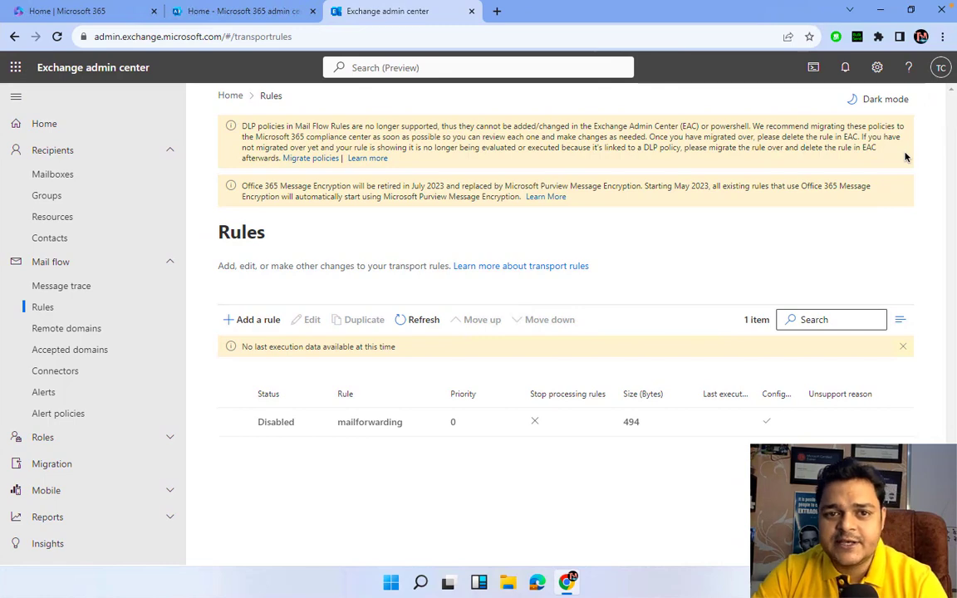
{"action": "key", "text": "ctrl+Left"}
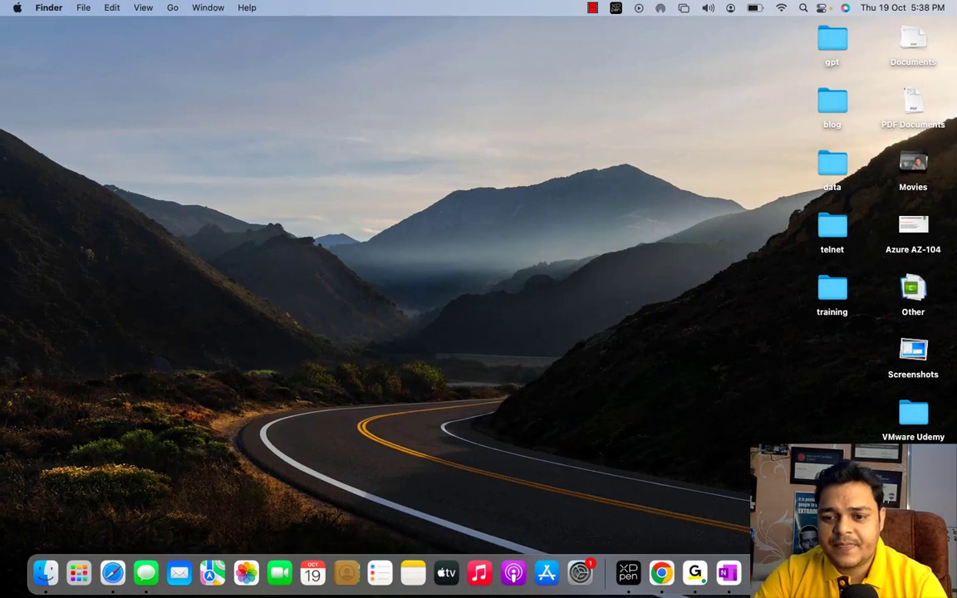
{"action": "right_click", "coordinate": [863, 573]}
{"action": "left_click", "coordinate": [801, 428]}
{"action": "key", "text": "ctrl+Right"}
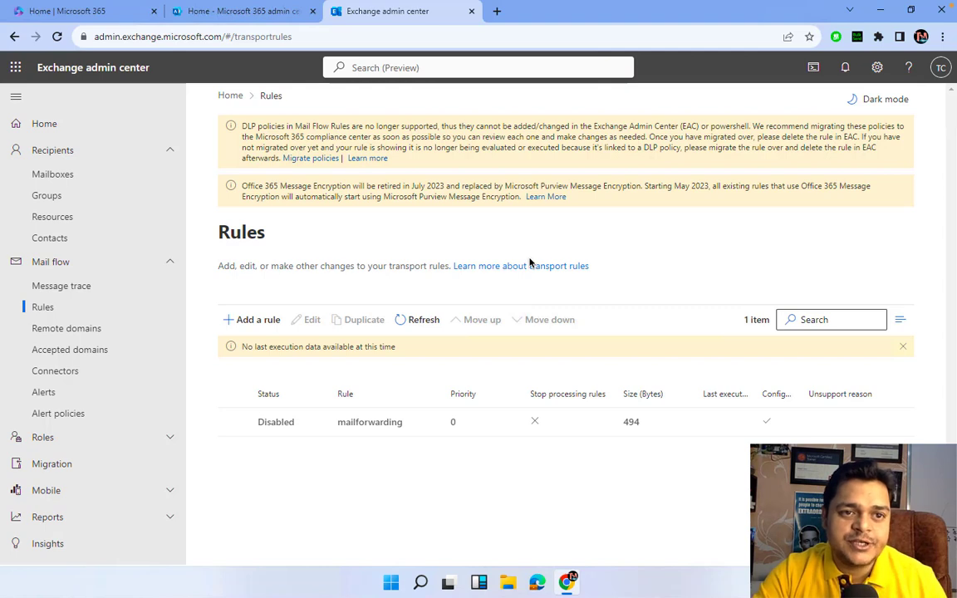
Step: Start a new transport rule from the Apply disclaimers template and name it test-rule
{"action": "left_click", "coordinate": [251, 324]}
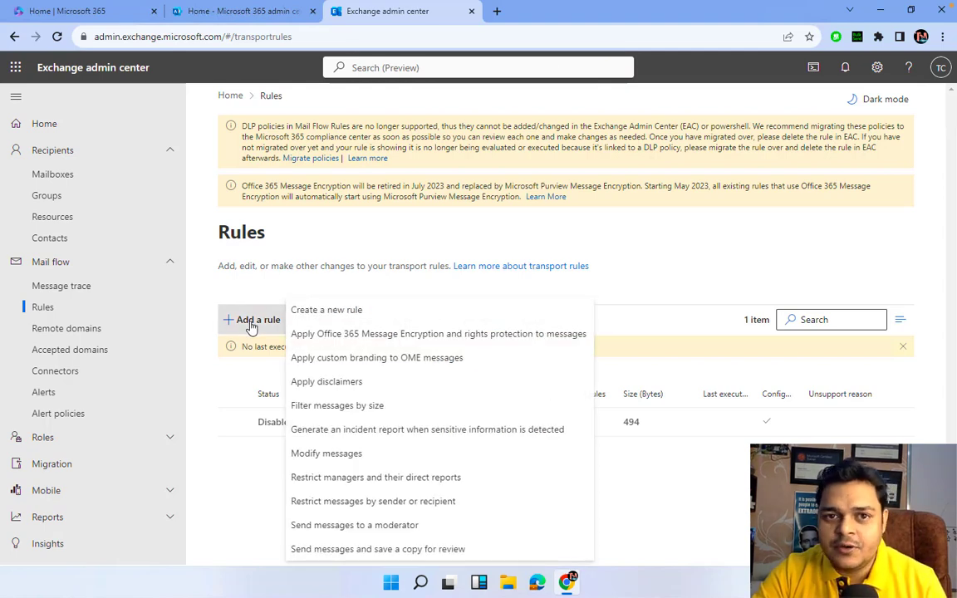
{"action": "left_click", "coordinate": [311, 384]}
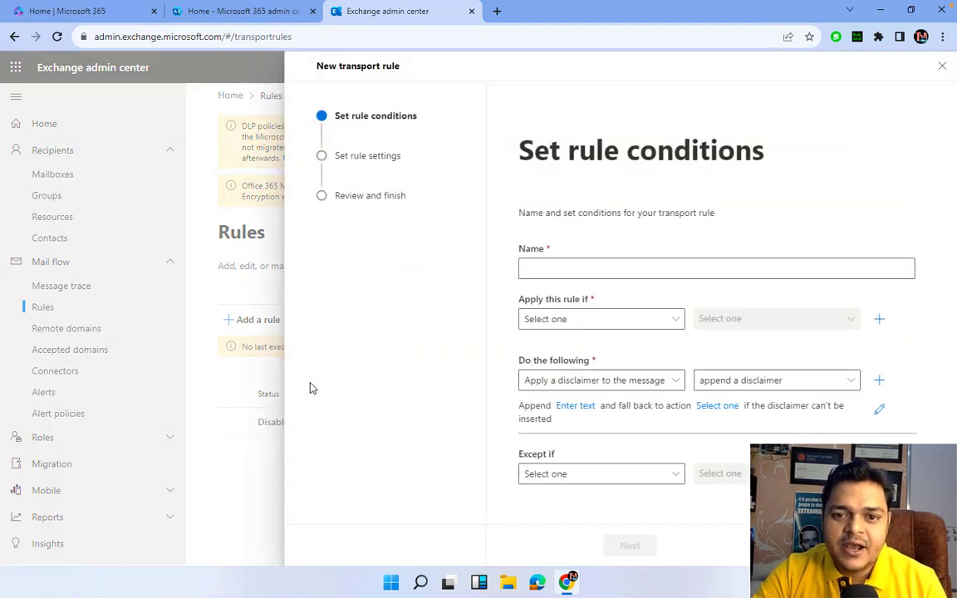
{"action": "left_click", "coordinate": [556, 266]}
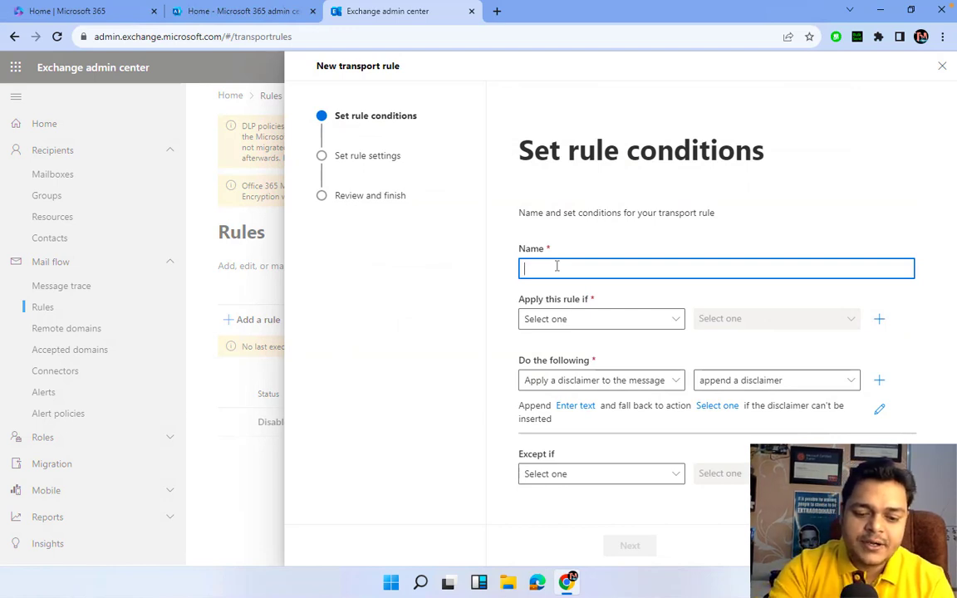
{"action": "type", "text": "test-"}
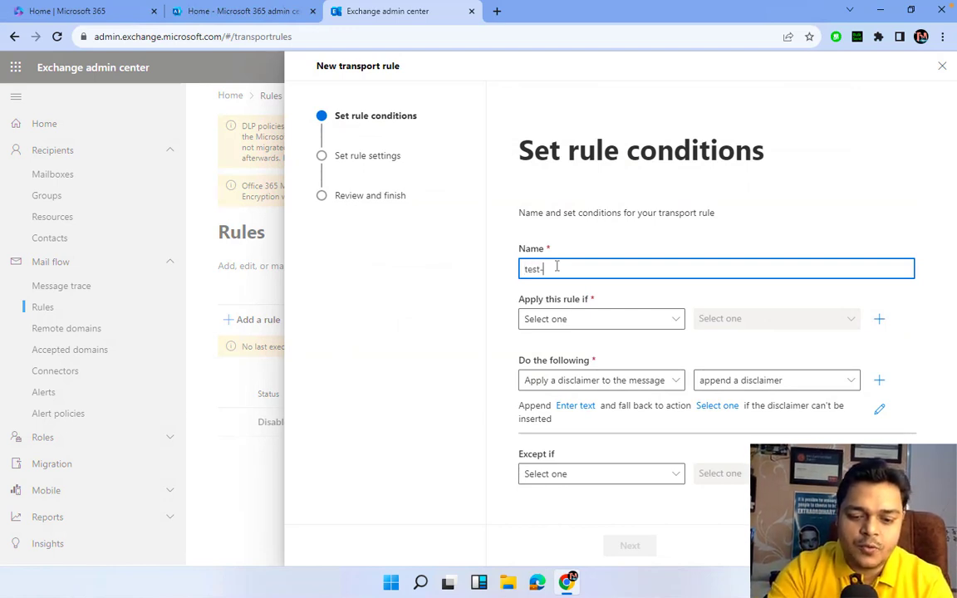
{"action": "type", "text": "rule"}
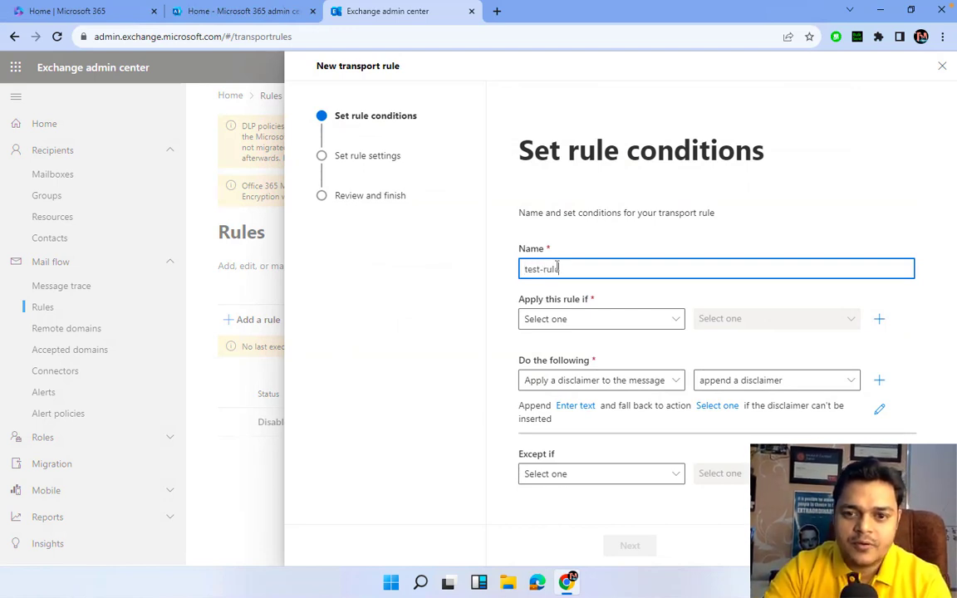
Step: Make test-rule apply to all messages, with Apply a disclaimer to the message as its action
{"action": "left_click", "coordinate": [587, 325]}
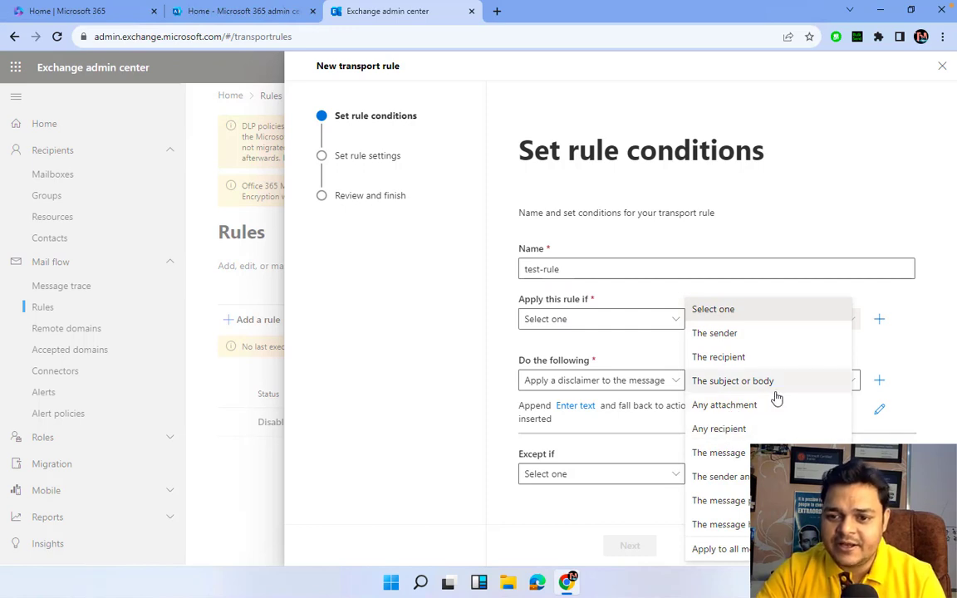
{"action": "left_click", "coordinate": [721, 549]}
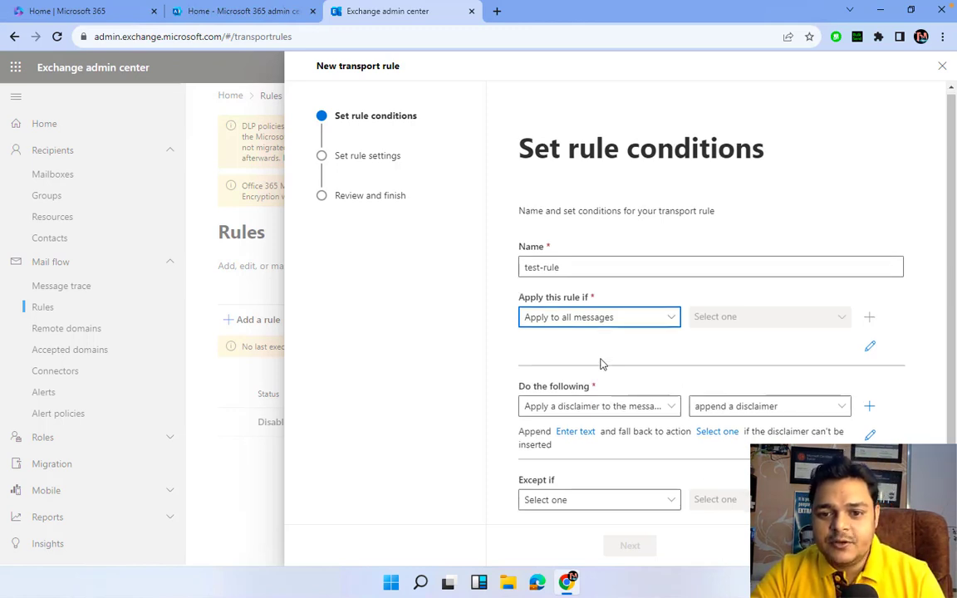
{"action": "left_click", "coordinate": [582, 409]}
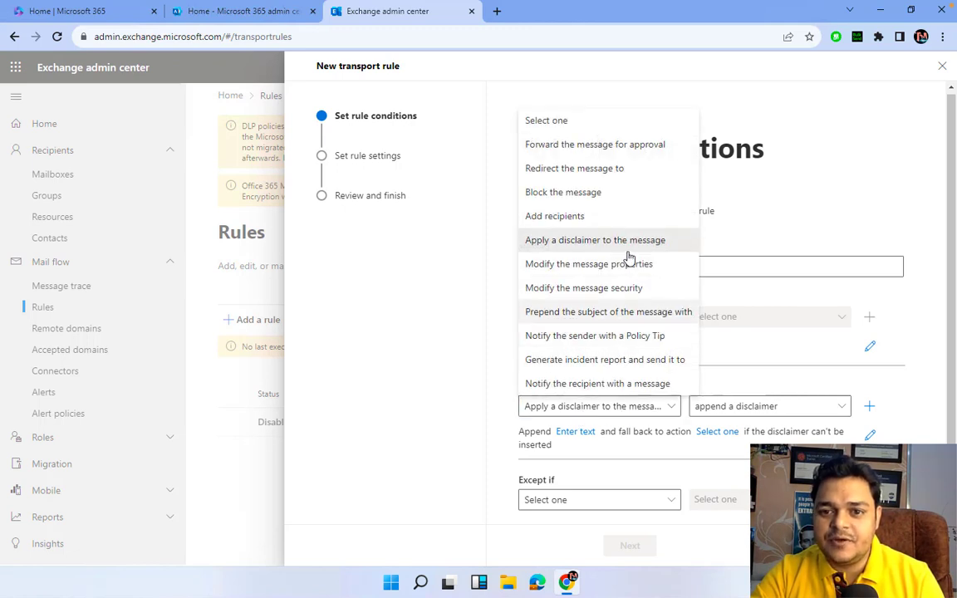
{"action": "left_click", "coordinate": [629, 242]}
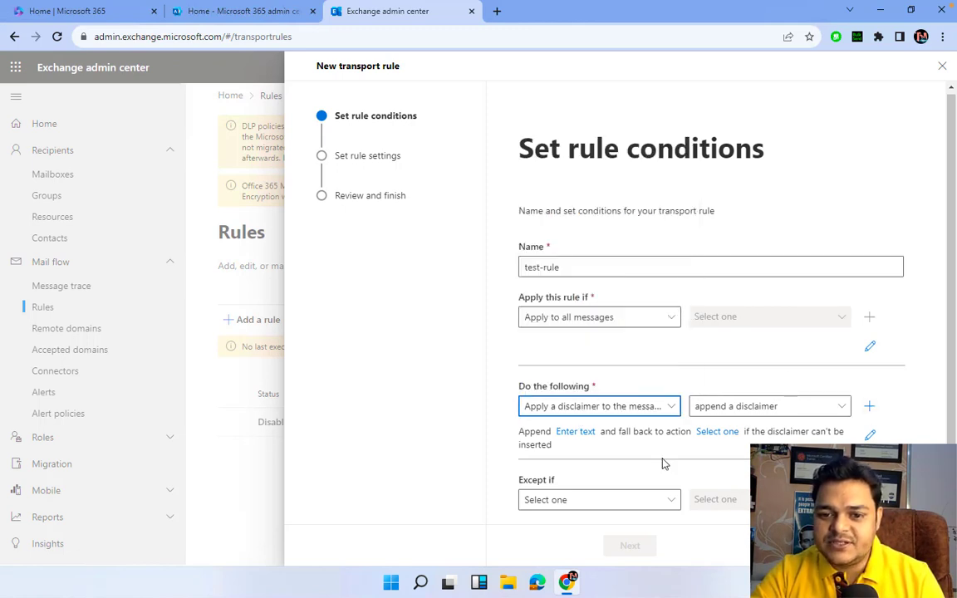
Step: Set the disclaimer text to "This mail find you with good health ! Thanks for contacting me !" and save it
{"action": "left_click", "coordinate": [569, 435]}
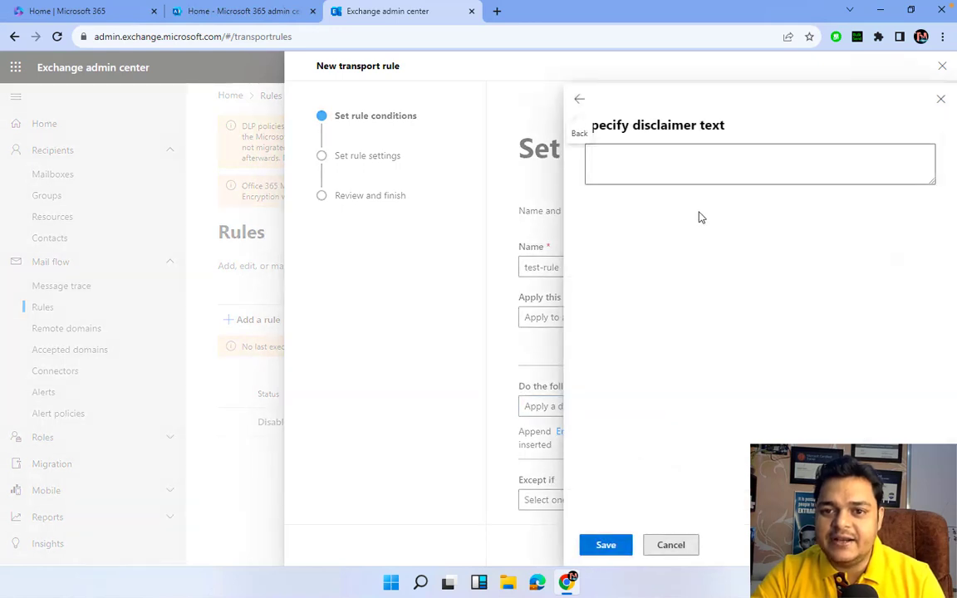
{"action": "left_click", "coordinate": [685, 156]}
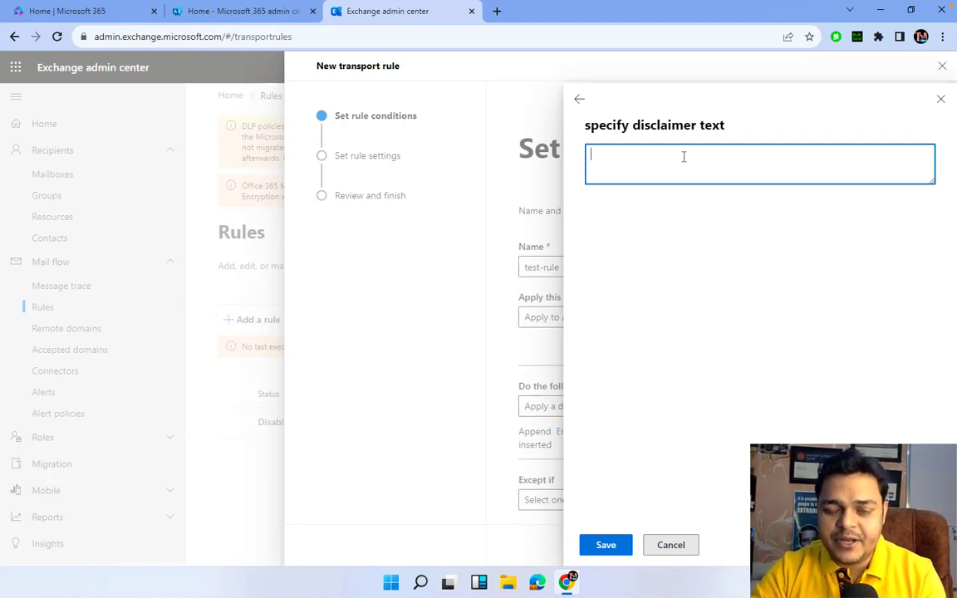
{"action": "type", "text": "This "}
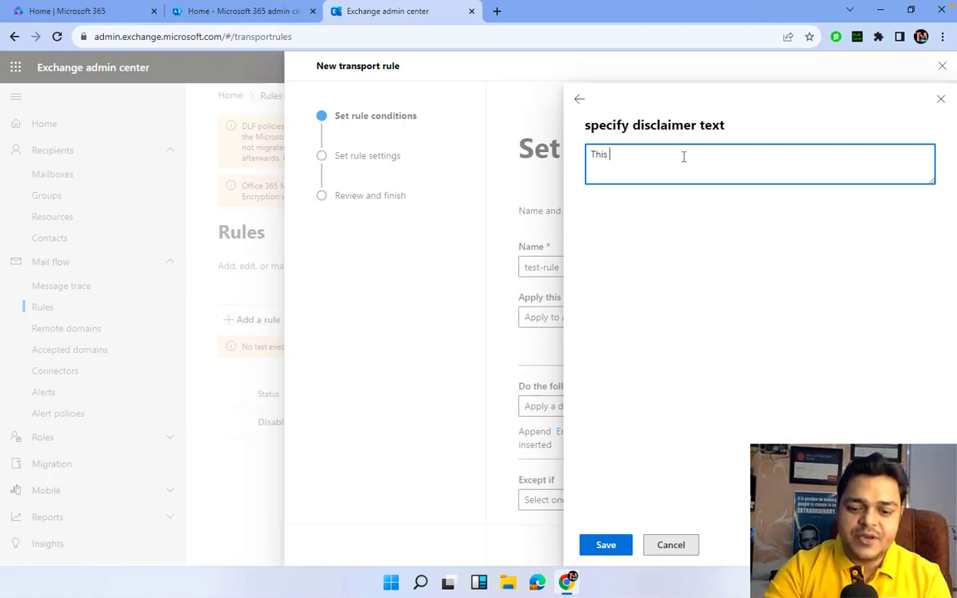
{"action": "type", "text": "mail find yo"}
{"action": "key", "text": "BackSpace"}
{"action": "key", "text": "BackSpace"}
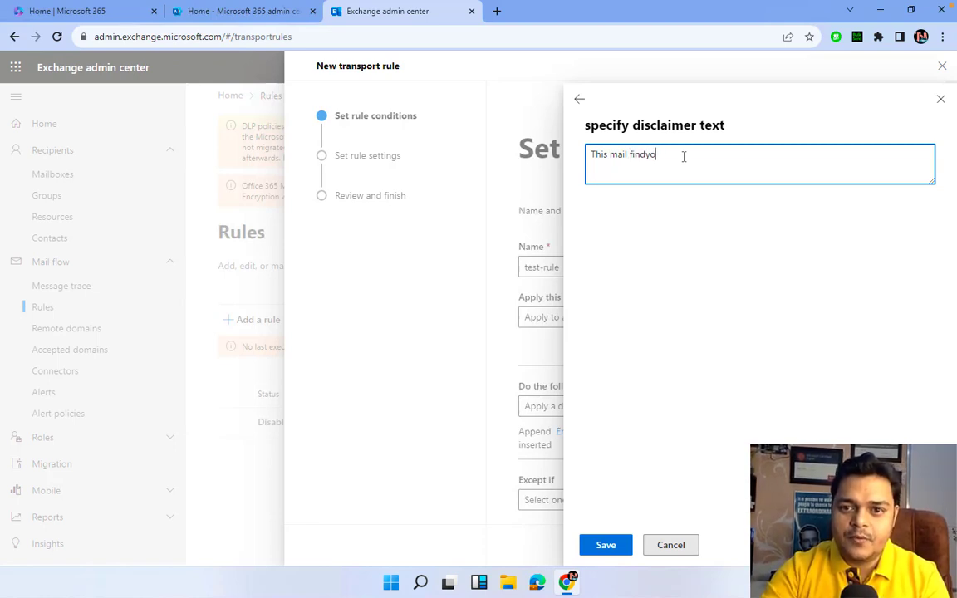
{"action": "type", "text": "you"}
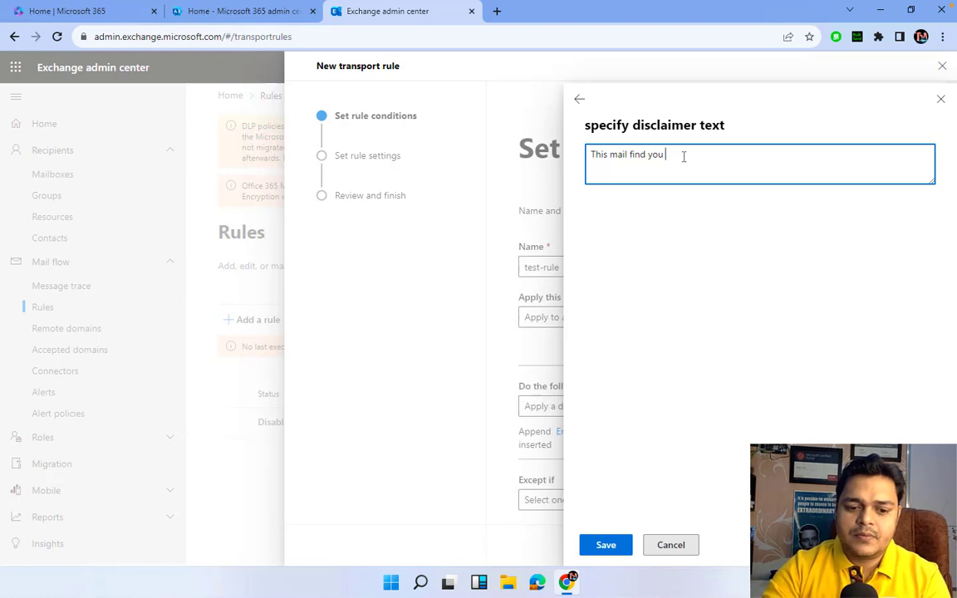
{"action": "type", "text": "with good"}
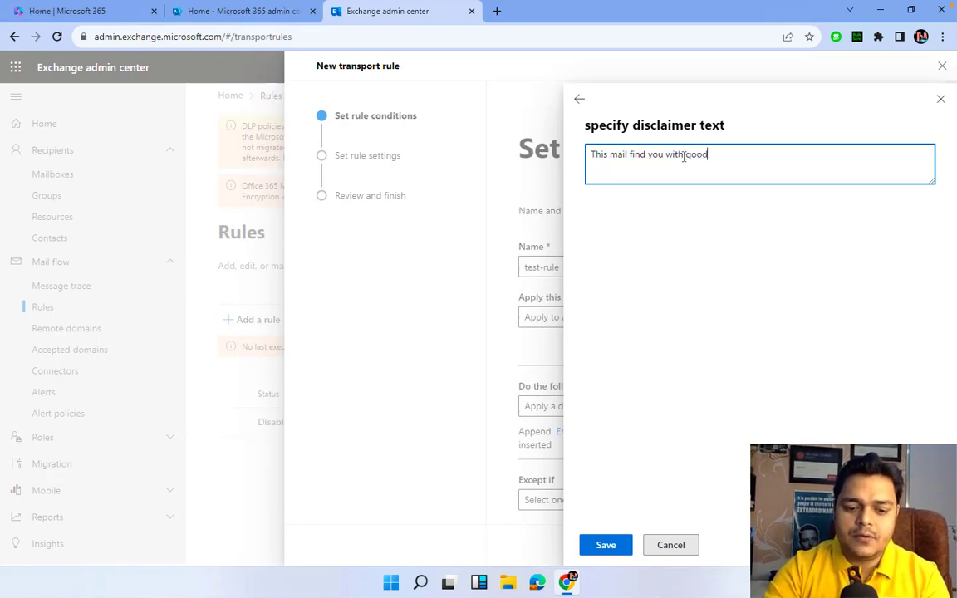
{"action": "type", "text": " hea"}
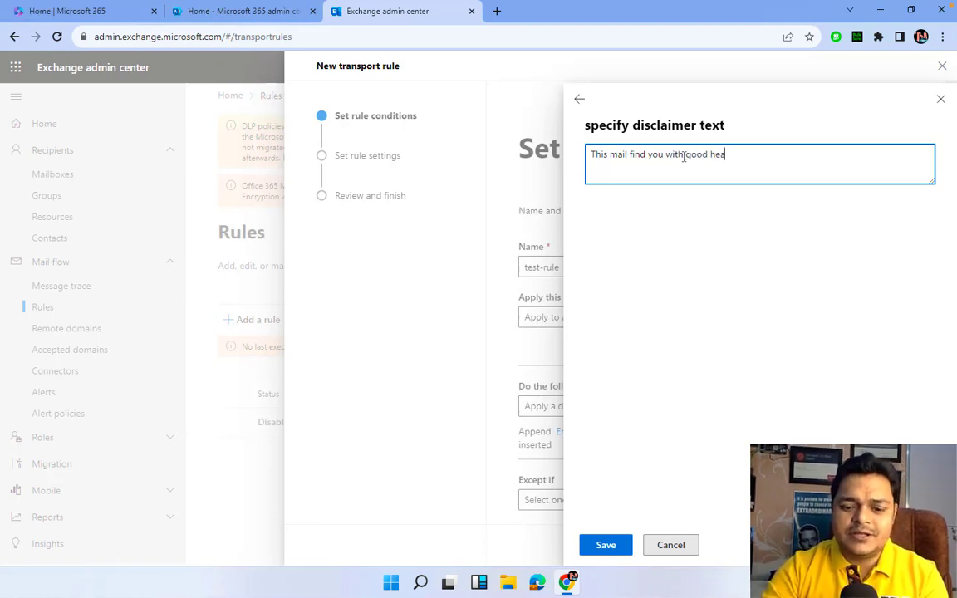
{"action": "type", "text": "lth ! Thanks for "}
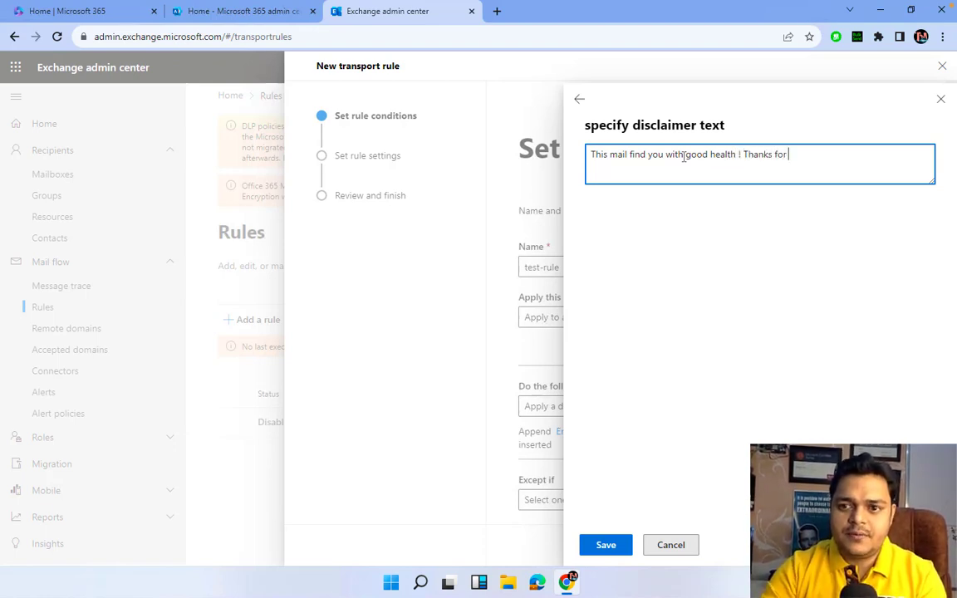
{"action": "type", "text": "conn"}
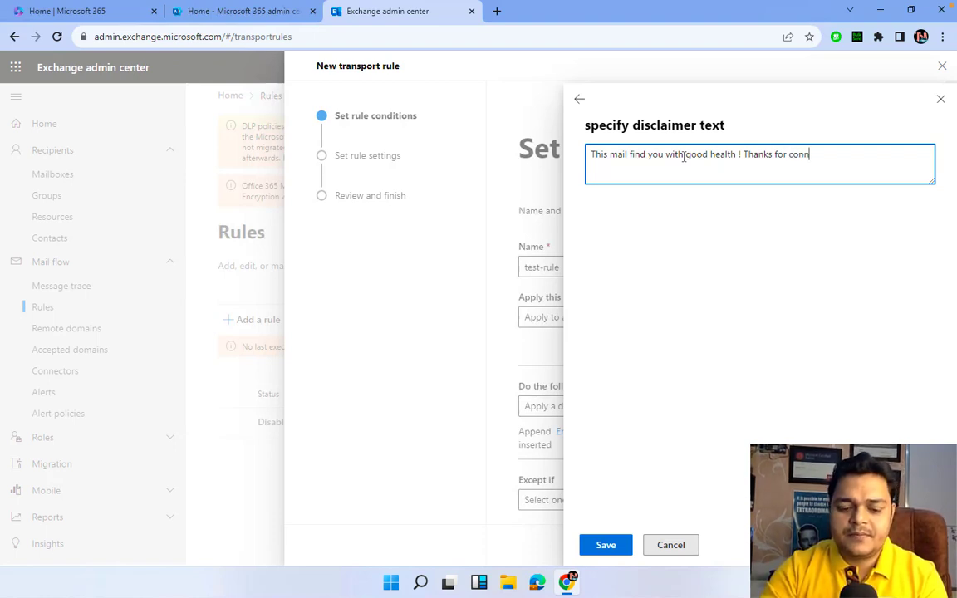
{"action": "key", "text": "BackSpace"}
{"action": "key", "text": "BackSpace"}
{"action": "type", "text": "ntact"}
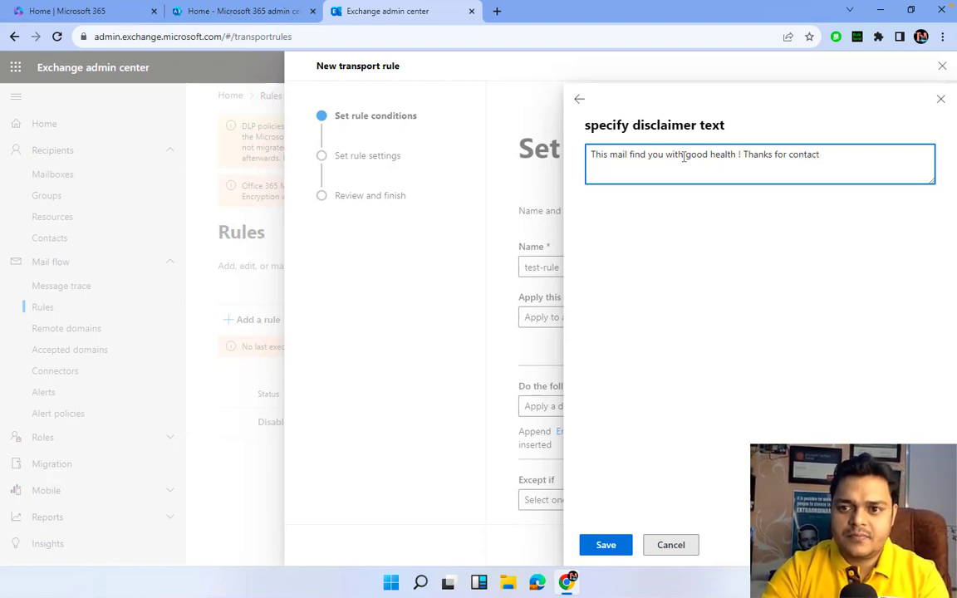
{"action": "type", "text": "ing me @"}
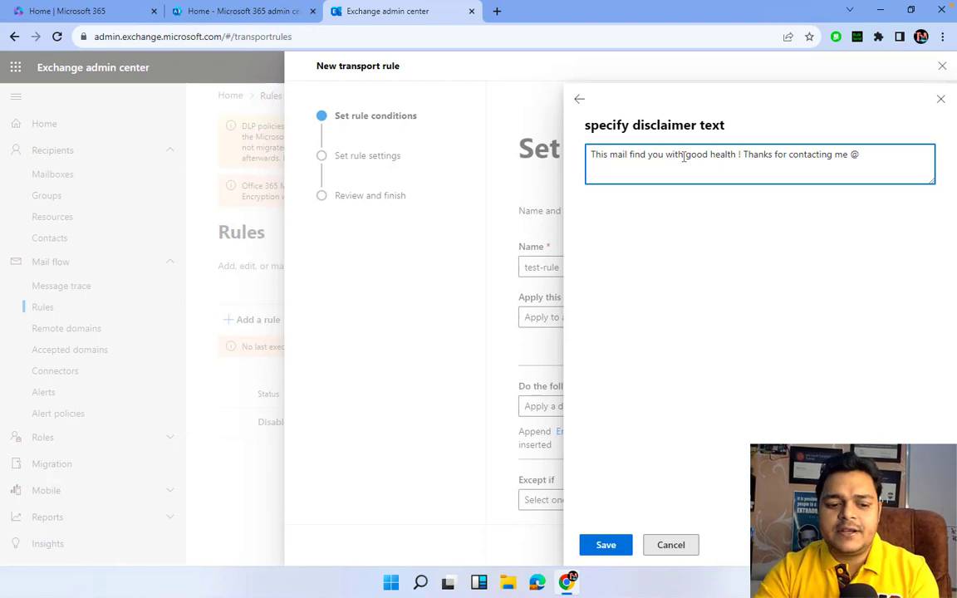
{"action": "key", "text": "BackSpace"}
{"action": "type", "text": "!"}
{"action": "left_click", "coordinate": [607, 545]}
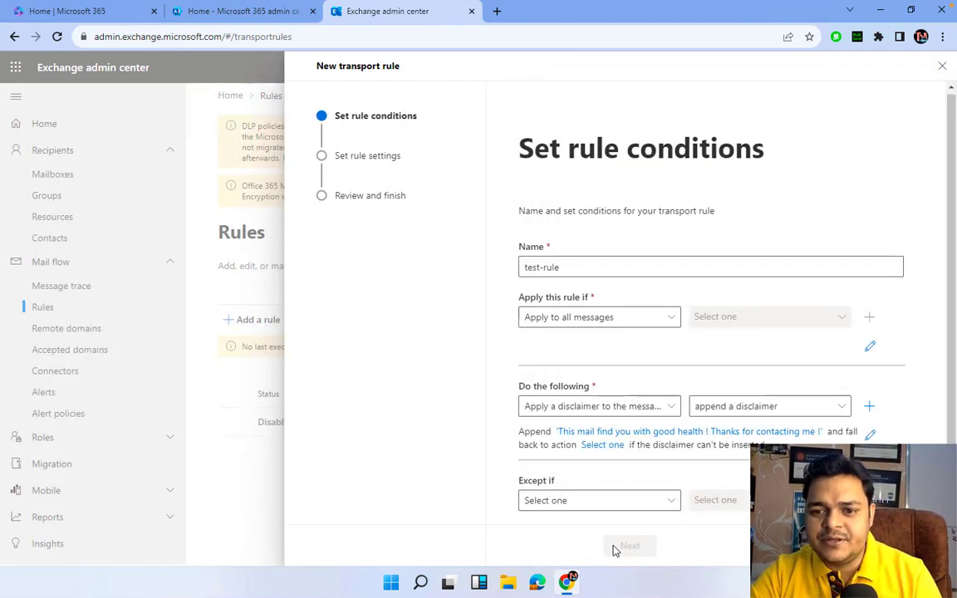
Step: Add an exception for when the sender is this person, choose the gcp account and save it
{"action": "left_click", "coordinate": [647, 503]}
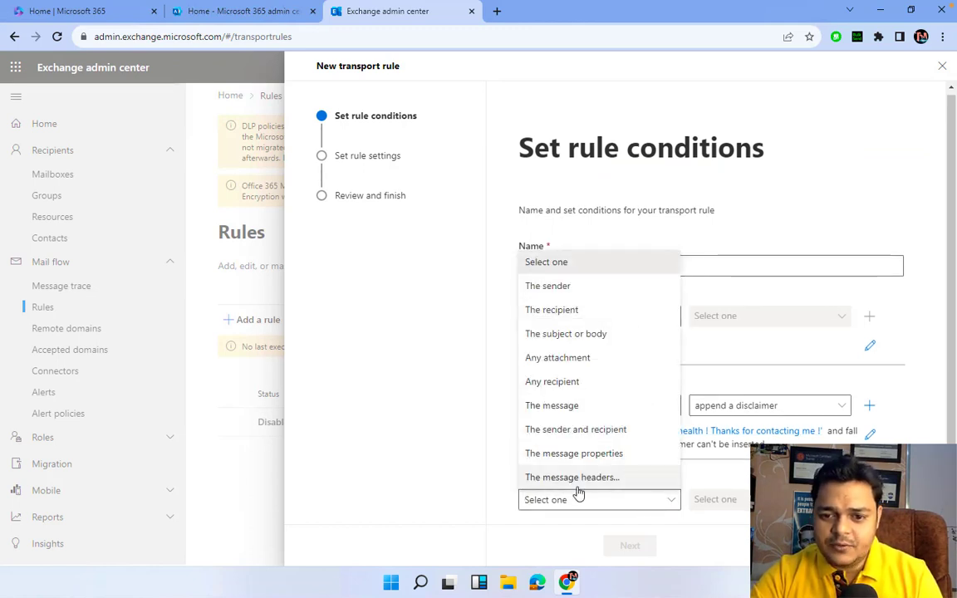
{"action": "left_click", "coordinate": [713, 474]}
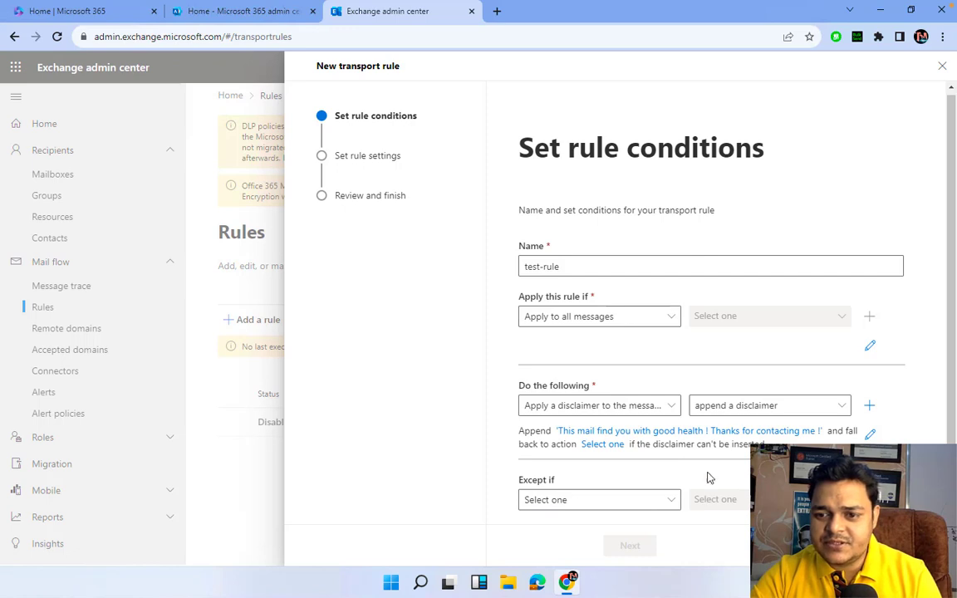
{"action": "left_click", "coordinate": [640, 503]}
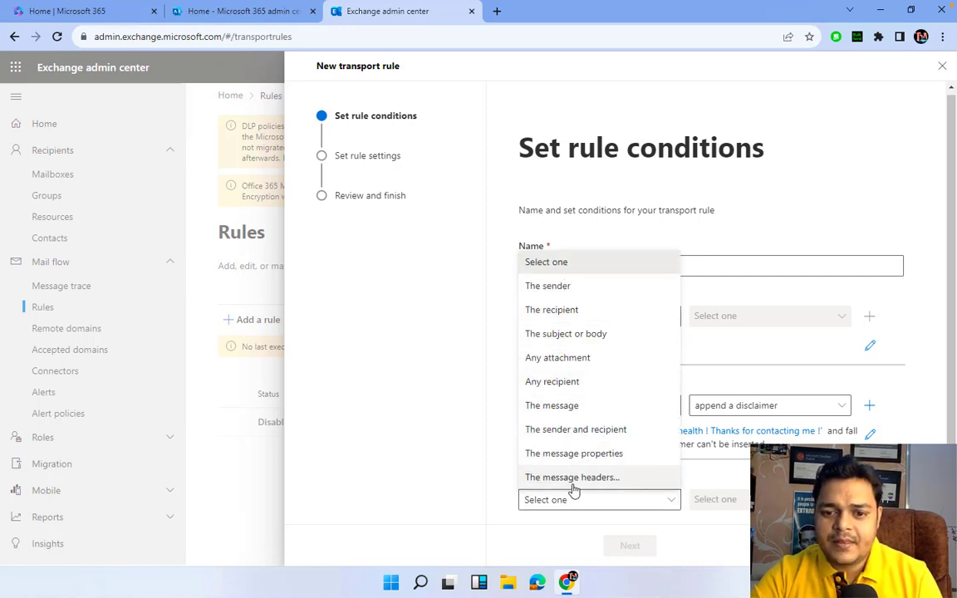
{"action": "left_click", "coordinate": [559, 287]}
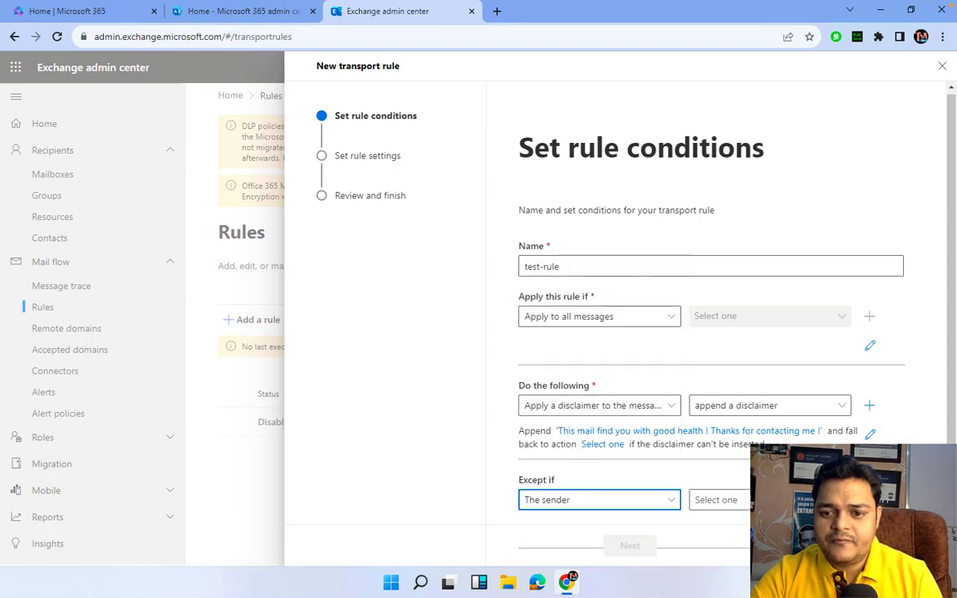
{"action": "left_click", "coordinate": [716, 499]}
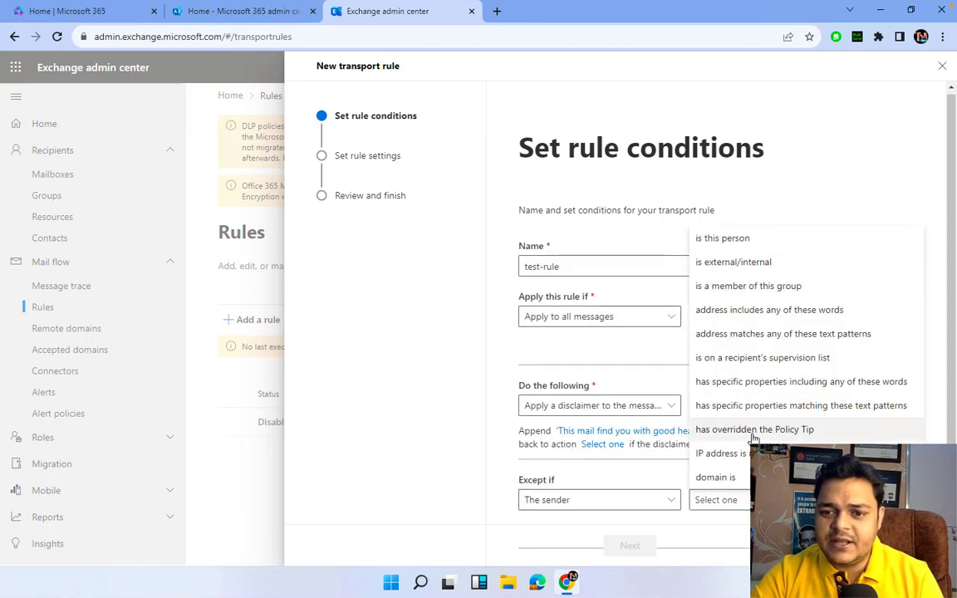
{"action": "left_click", "coordinate": [723, 241]}
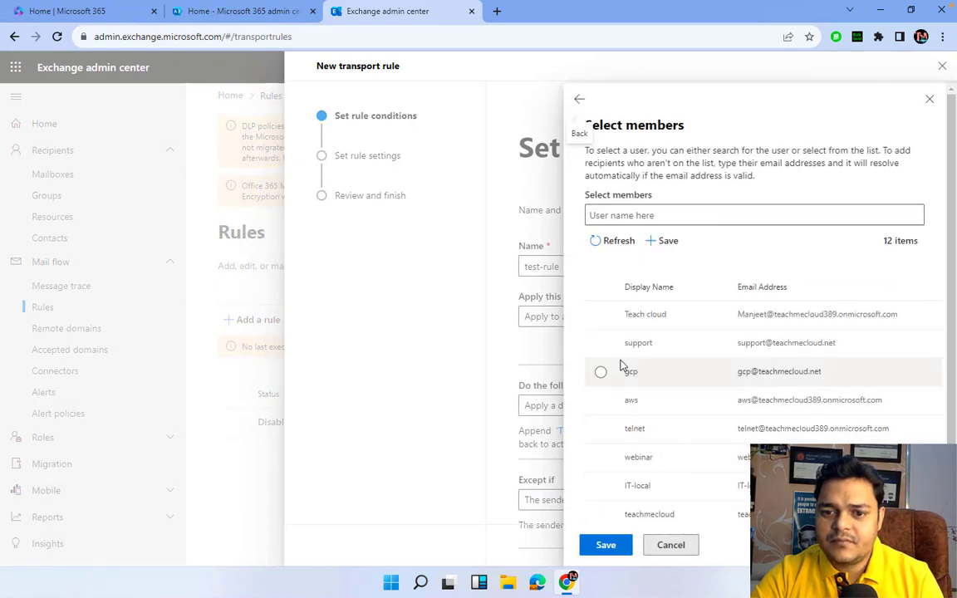
{"action": "left_click", "coordinate": [621, 367]}
{"action": "left_click", "coordinate": [606, 545]}
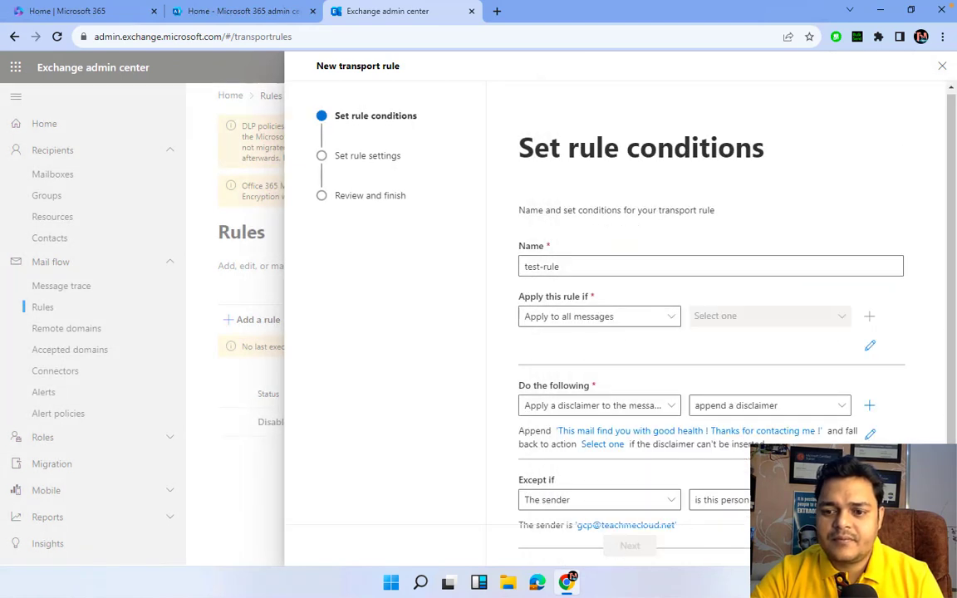
Step: Change the disclaimer action to prepend a disclaimer and save Wrap as its fallback action
{"action": "scroll", "coordinate": [928, 369], "scroll_direction": "down", "scroll_amount": 1}
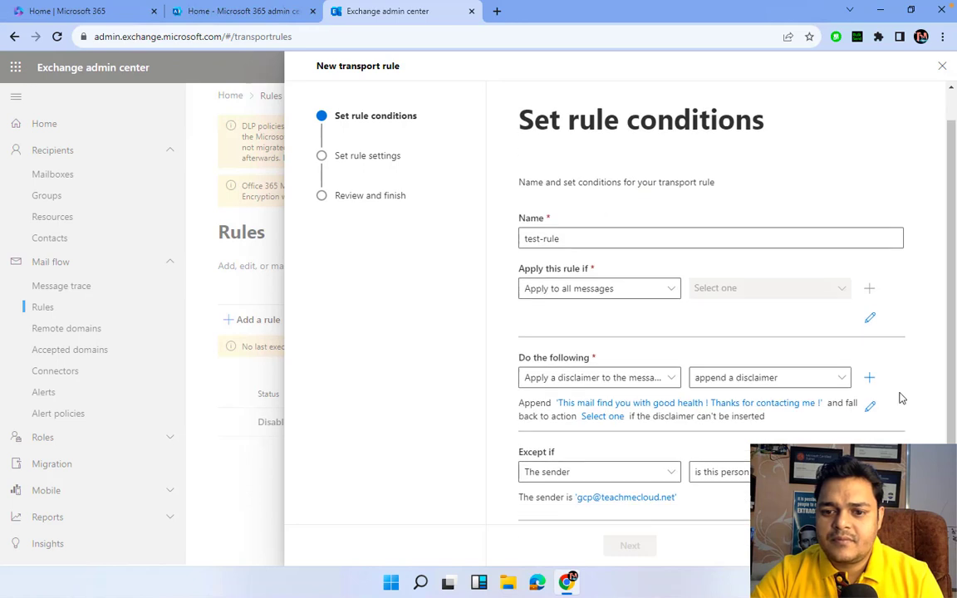
{"action": "left_click", "coordinate": [812, 378]}
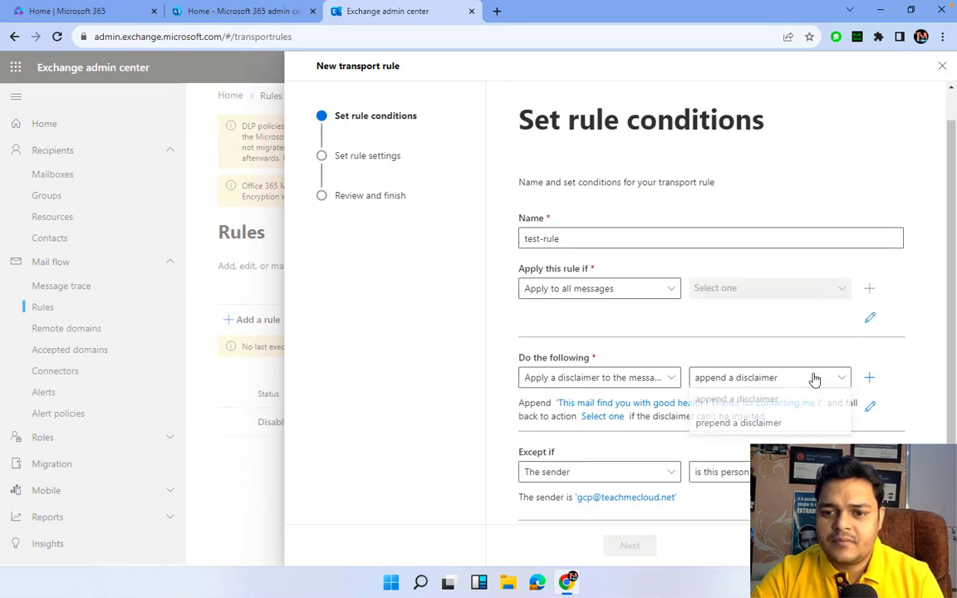
{"action": "left_click", "coordinate": [740, 424]}
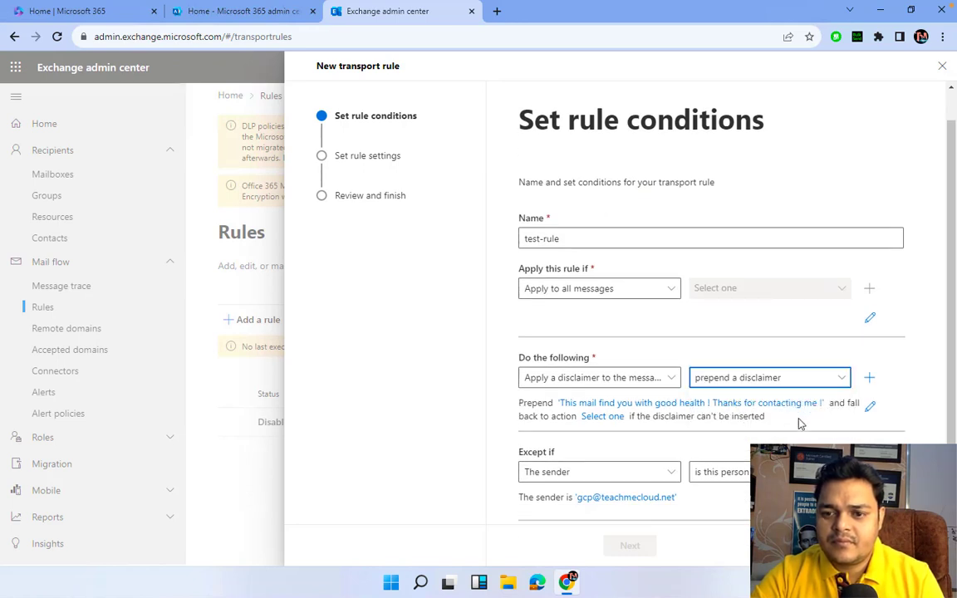
{"action": "left_click", "coordinate": [603, 417]}
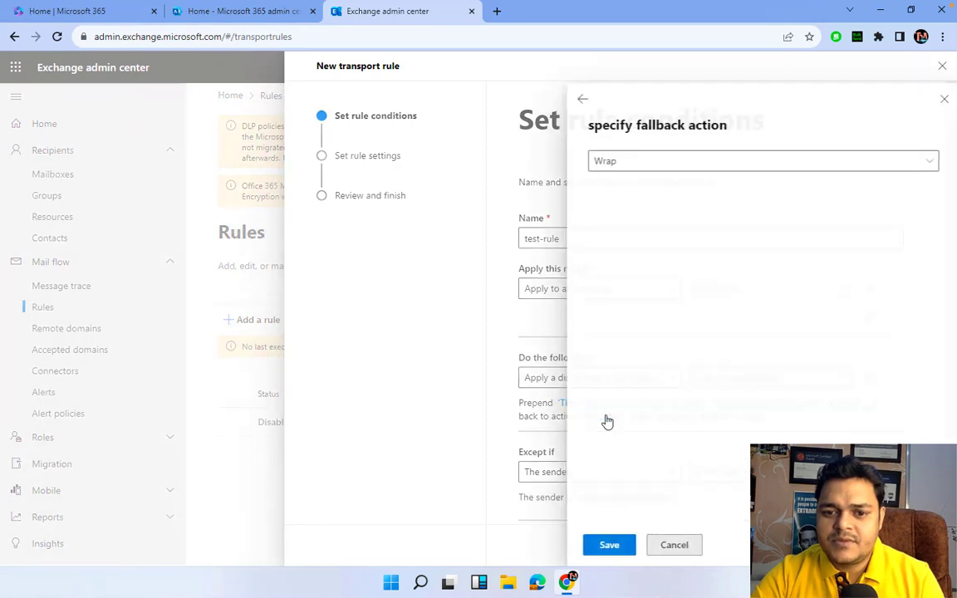
{"action": "left_click", "coordinate": [674, 166]}
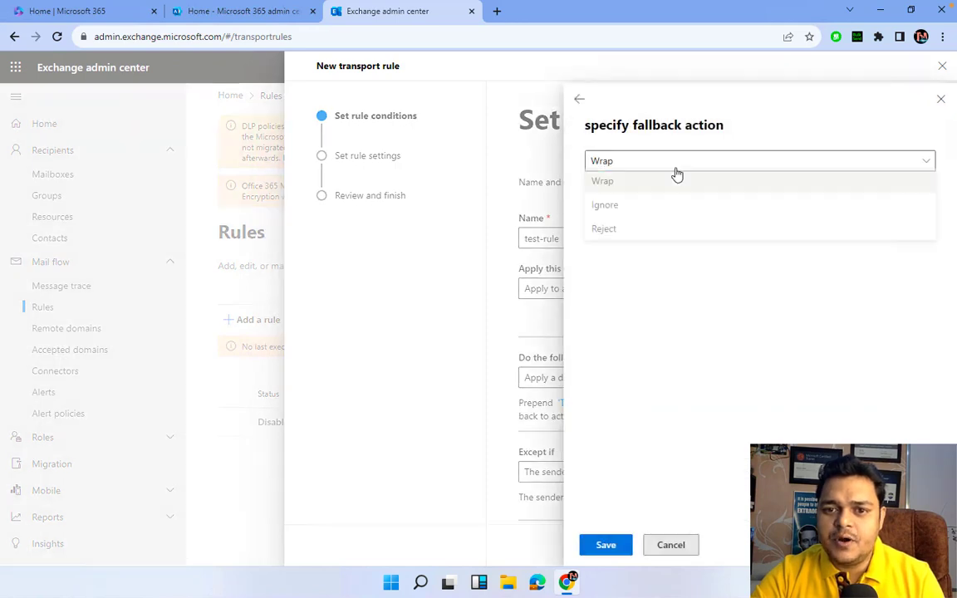
{"action": "left_click", "coordinate": [623, 185]}
{"action": "left_click", "coordinate": [606, 545]}
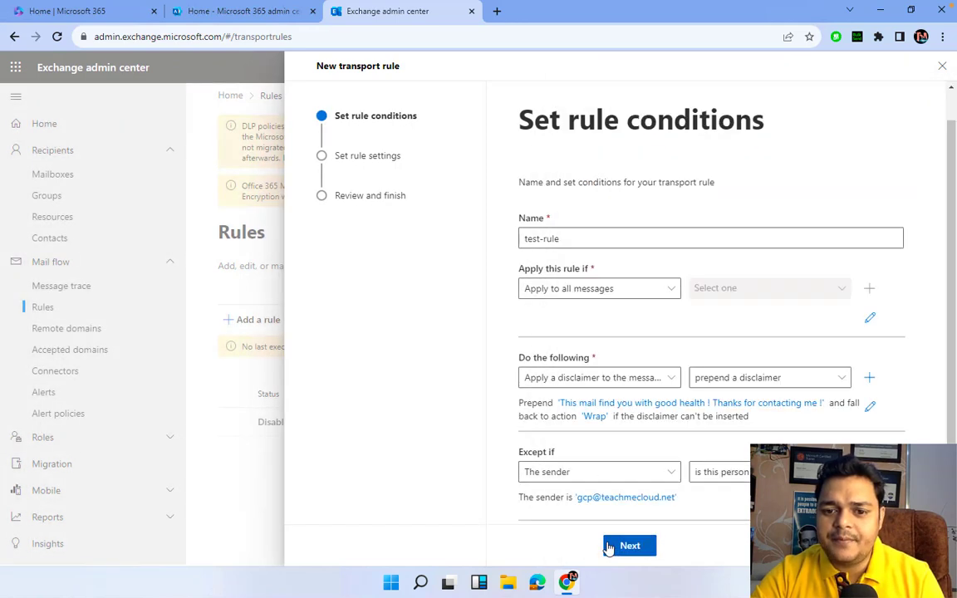
Step: Proceed through the remaining wizard pages, finish creating test-rule and close the wizard
{"action": "left_click", "coordinate": [628, 546]}
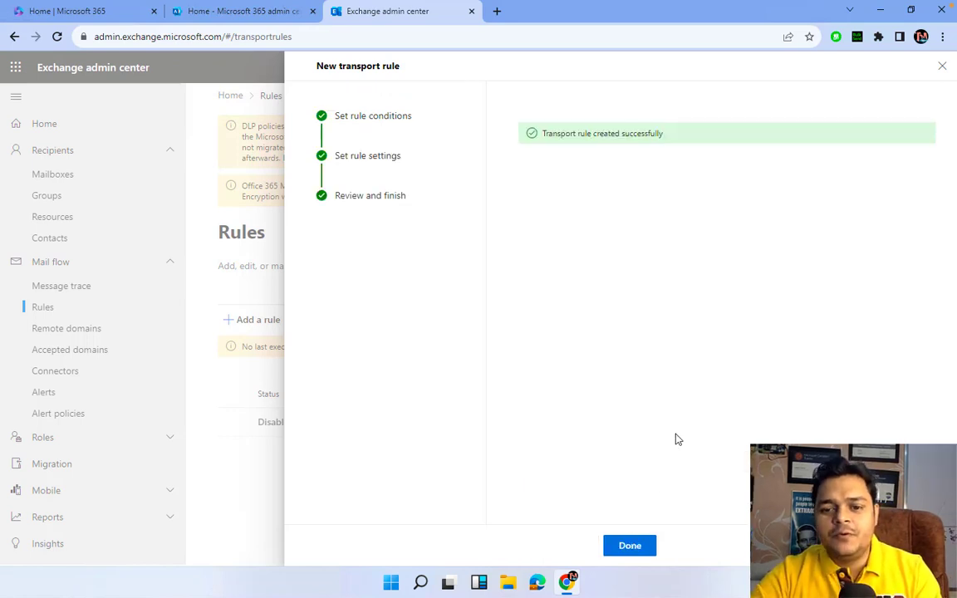
{"action": "left_click", "coordinate": [629, 544]}
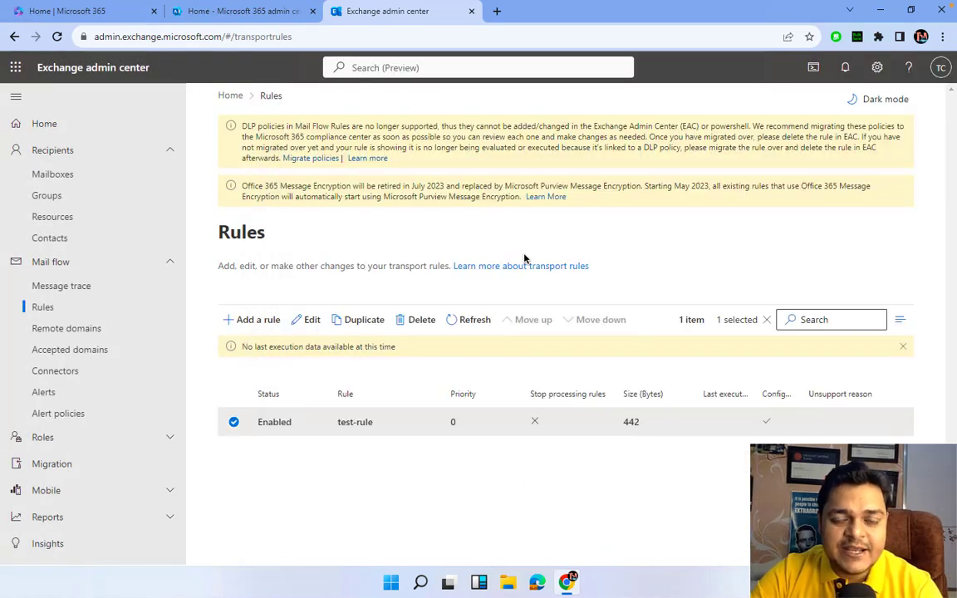